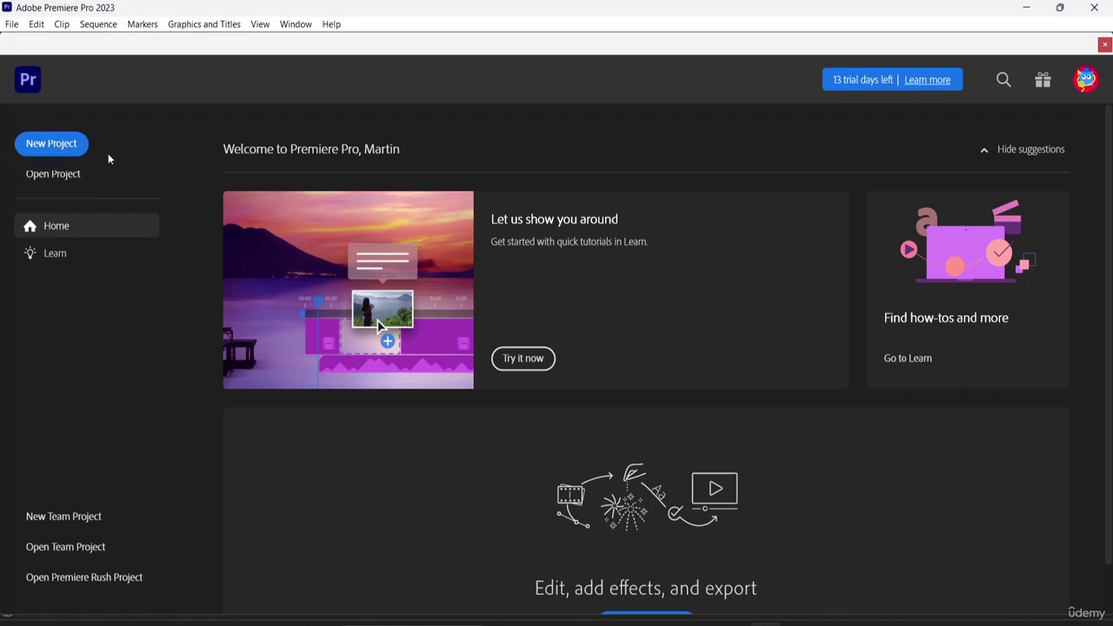
Browse the hands-on and web tutorials offered on the Learn page
click(66, 262)
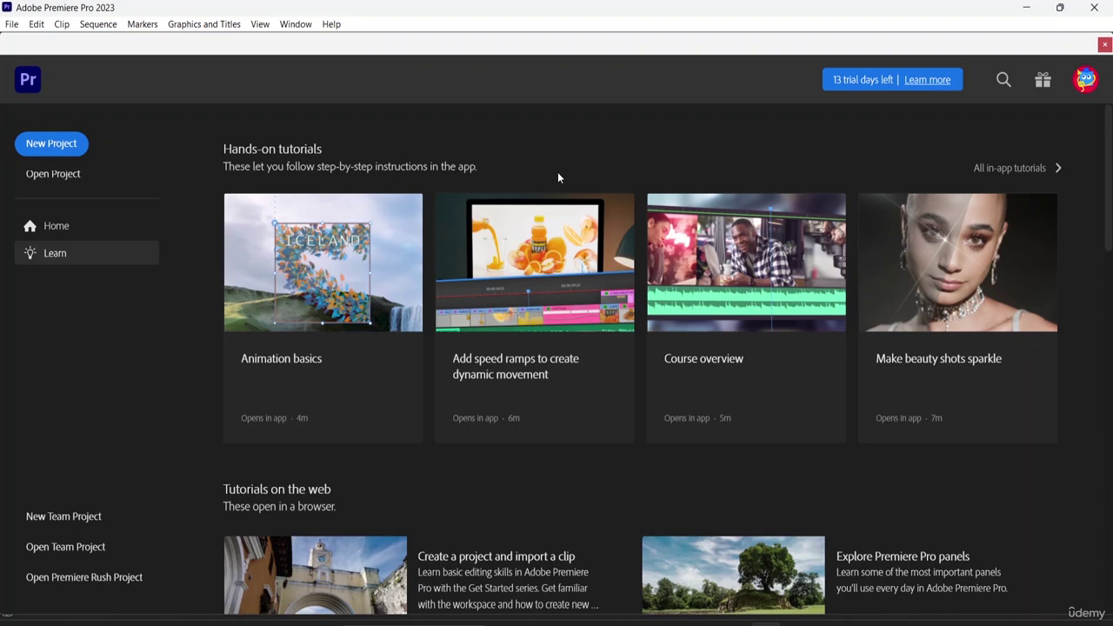
scroll(710, 256, down, 1)
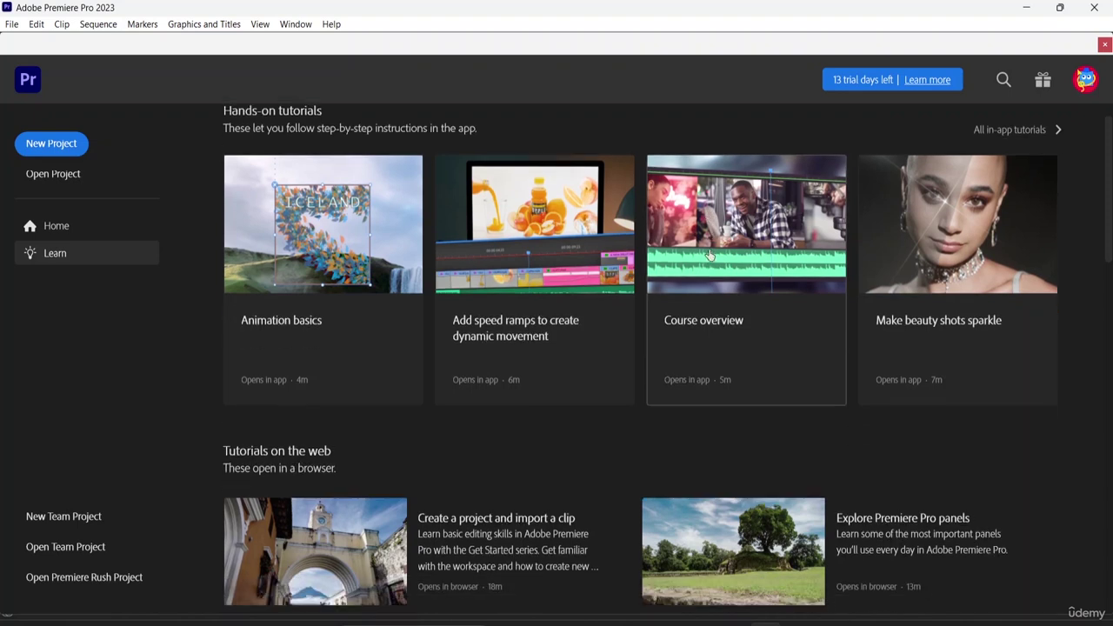
scroll(507, 363, down, 1)
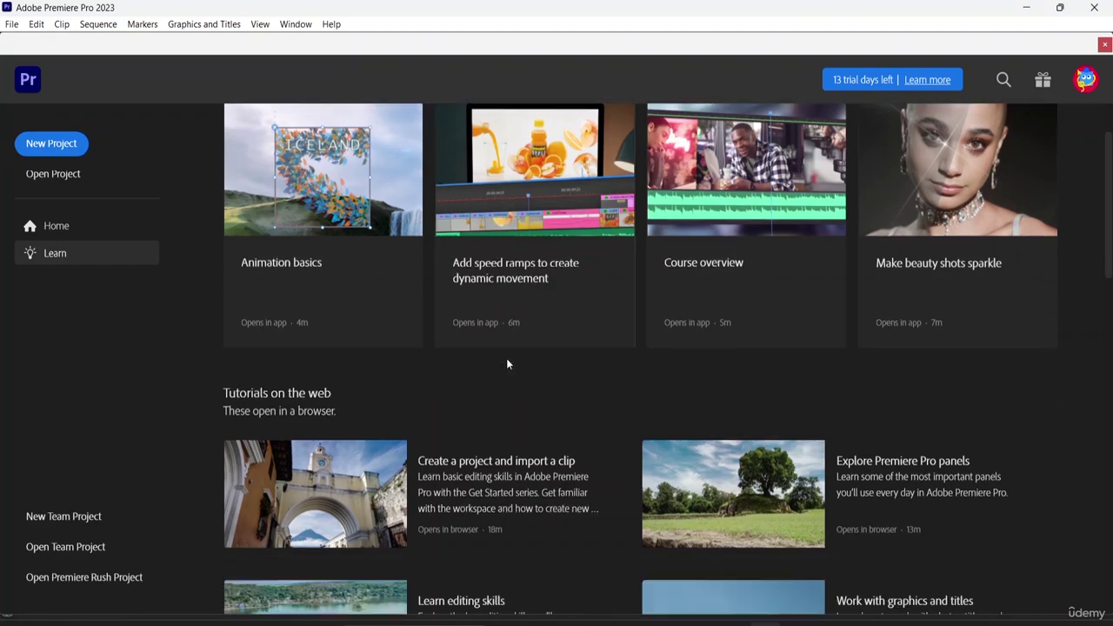
scroll(509, 426, down, 2)
scroll(450, 461, down, 2)
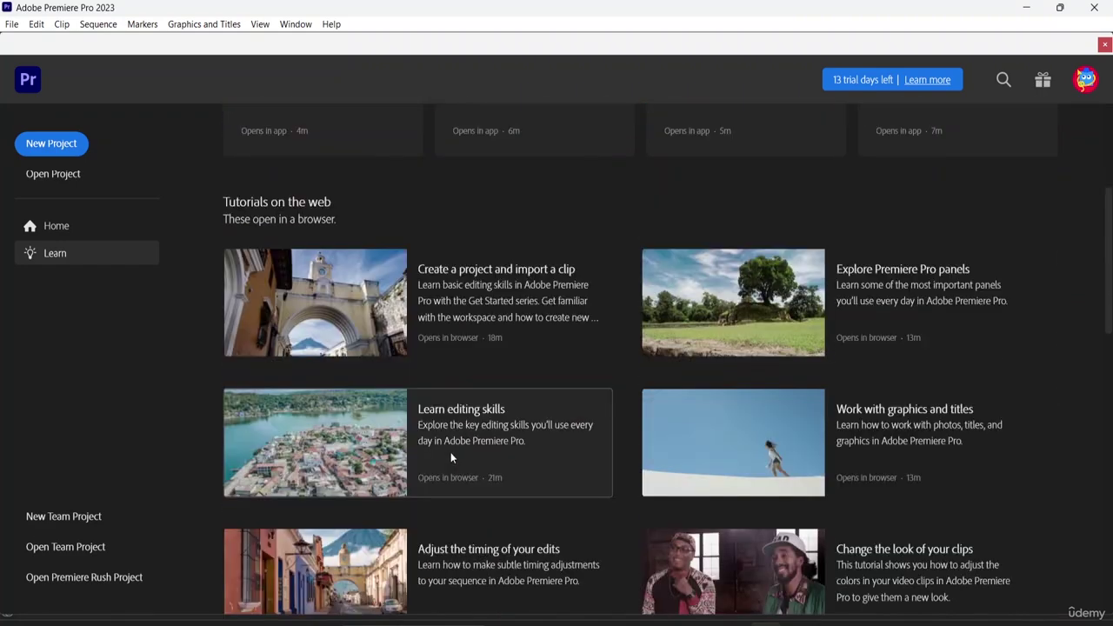
scroll(601, 447, down, 4)
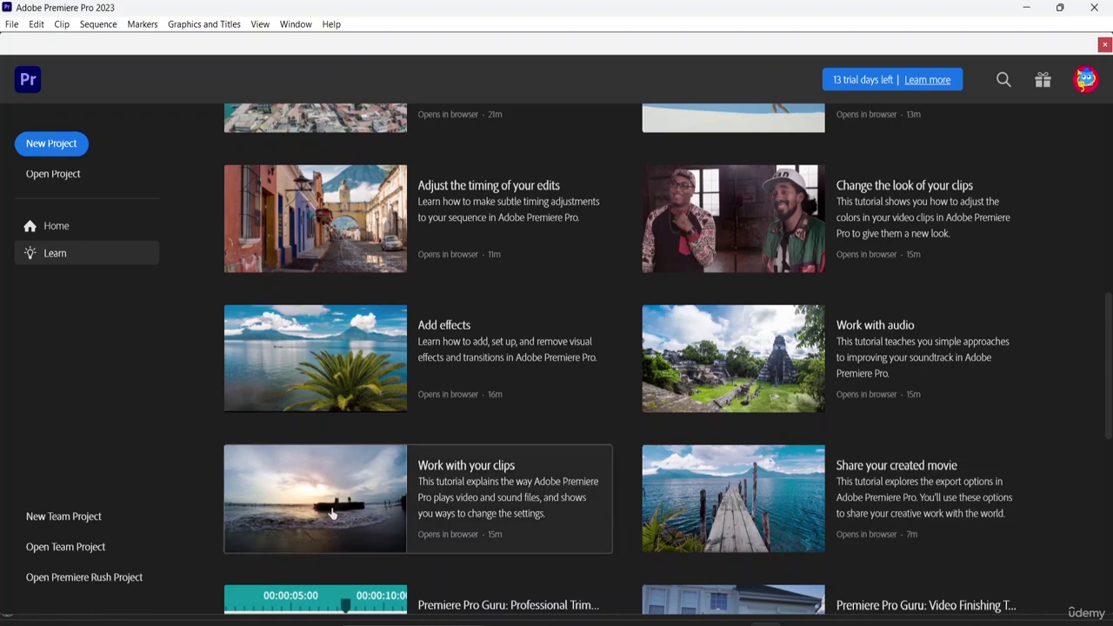
scroll(435, 357, up, 3)
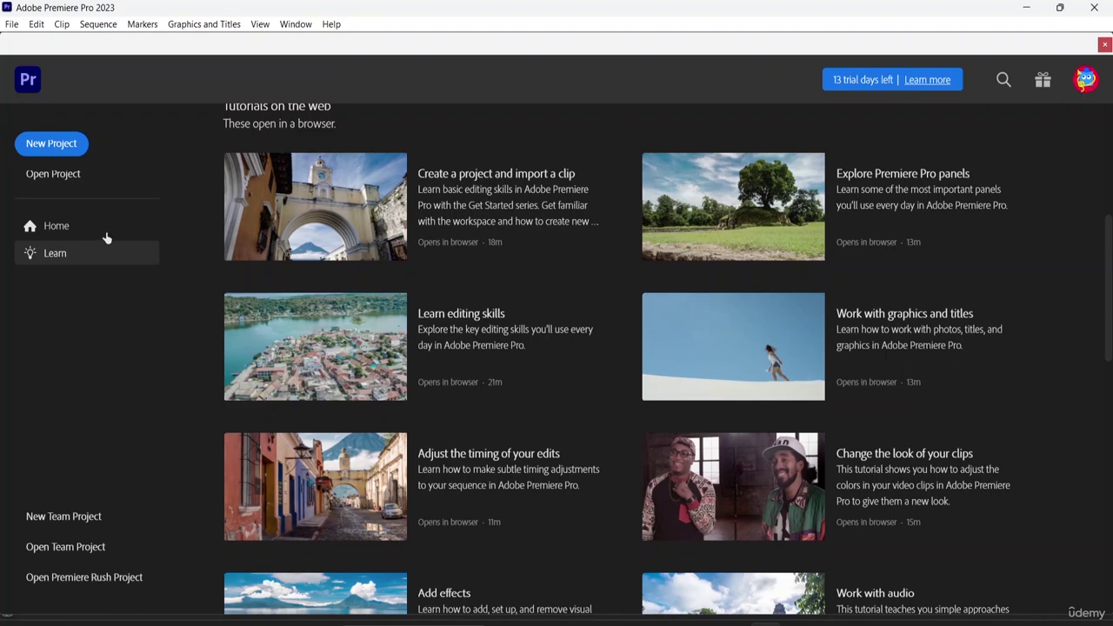
Start a new project and name it Introduction Class
click(63, 148)
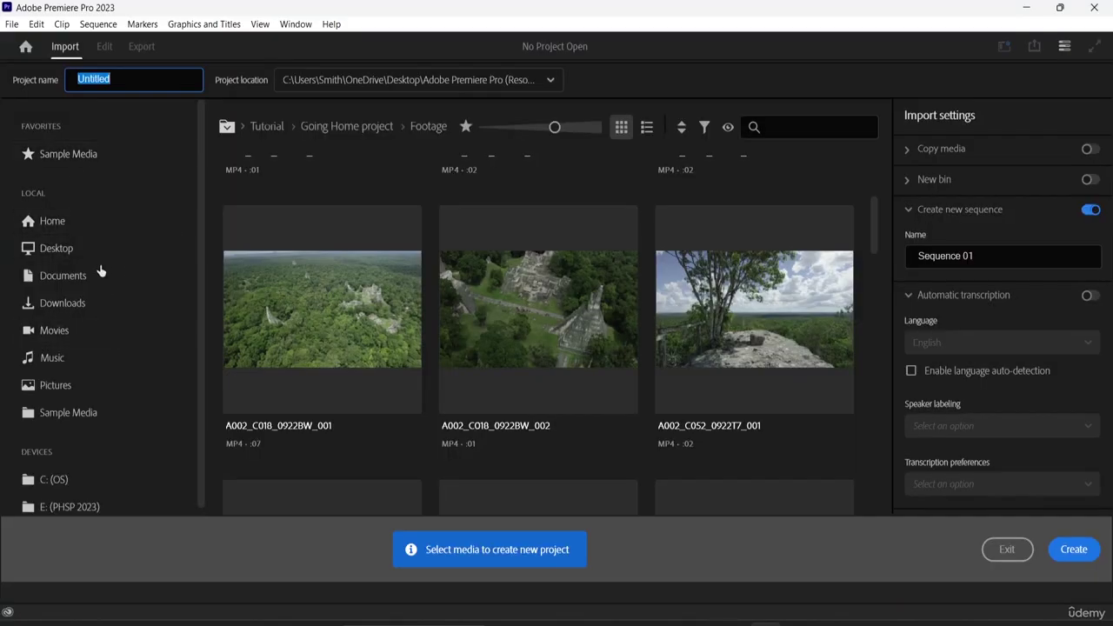
click(8, 24)
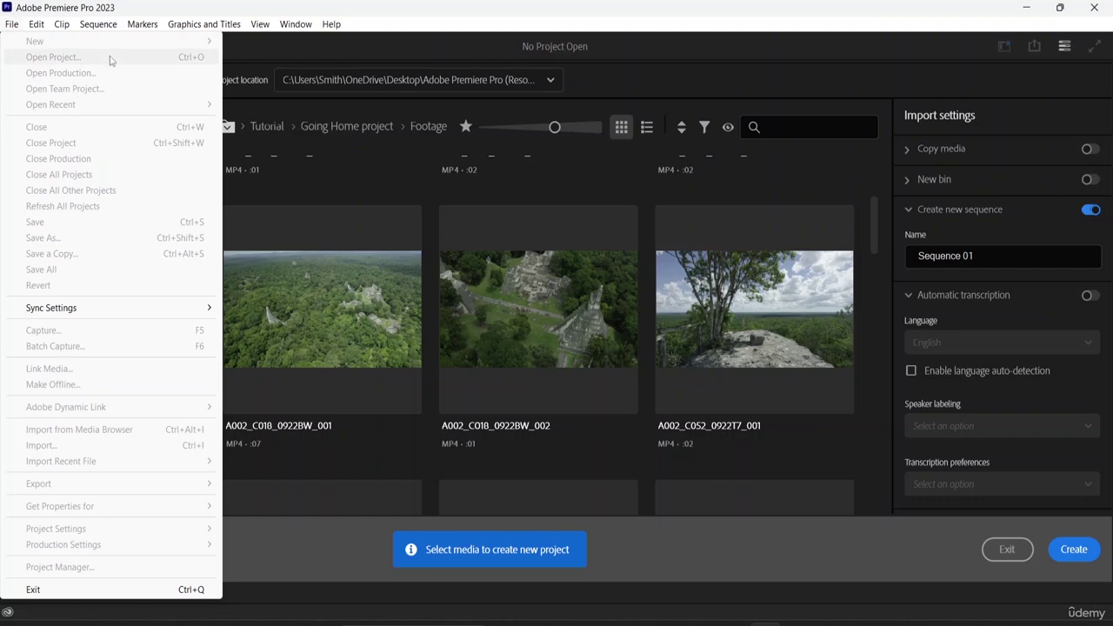
click(324, 181)
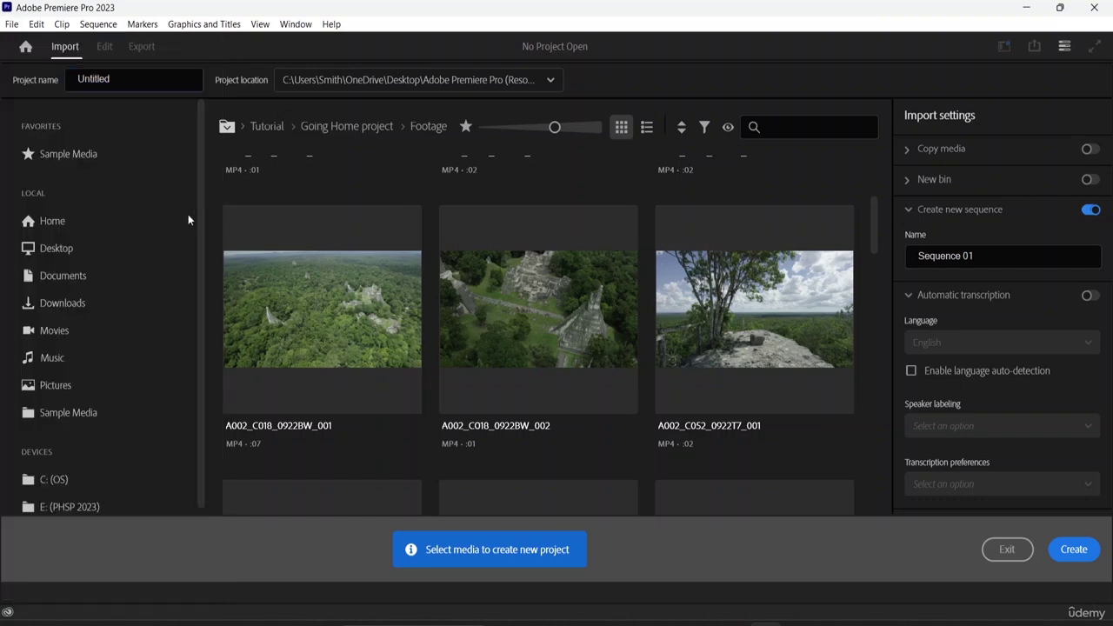
click(131, 79)
key(BackSpace)
key(BackSpace)
key(BackSpace)
key(BackSpace)
key(BackSpace)
key(BackSpace)
key(BackSpace)
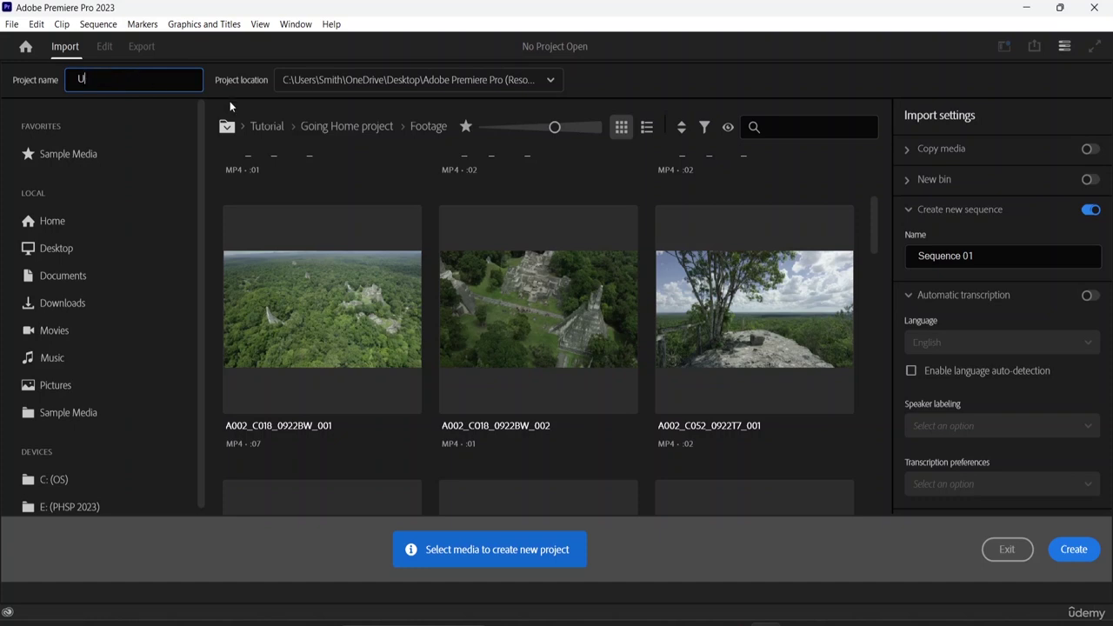
key(BackSpace)
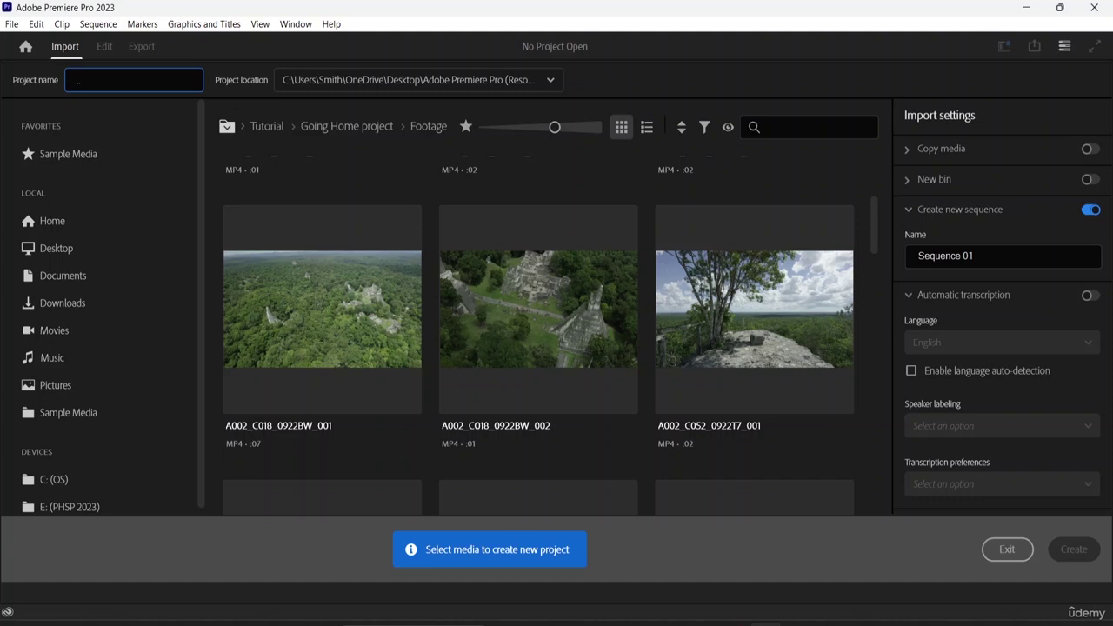
text(I)
key(BackSpace)
text(Intro)
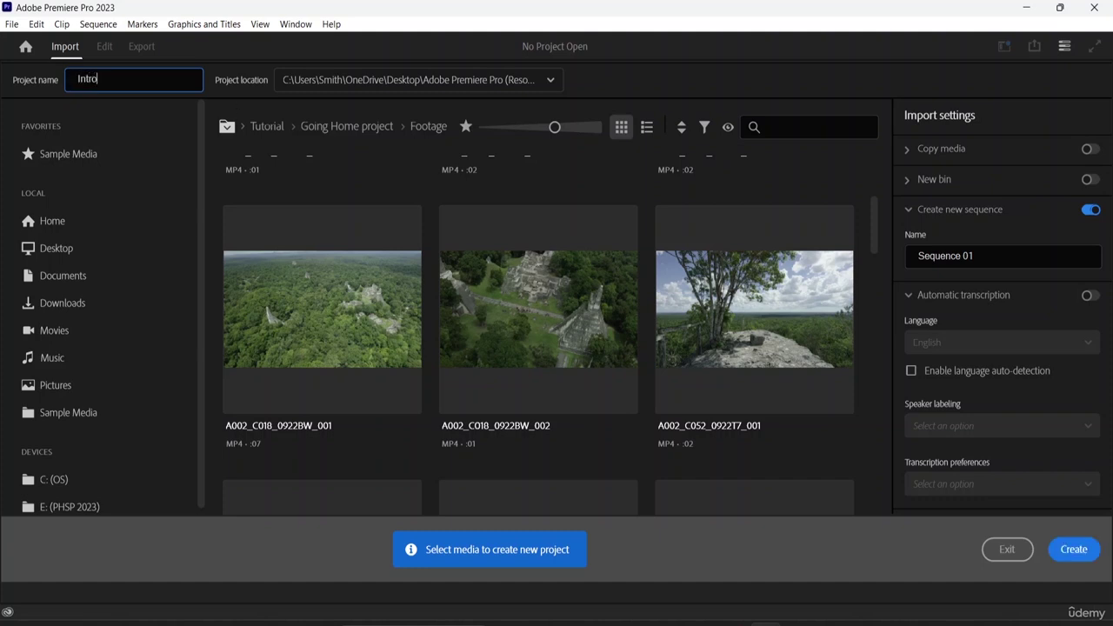
text(duction Class)
Set the project location to the Adobe Premiere Pro (Resource File) folder on the Desktop and create the project
click(472, 81)
click(338, 195)
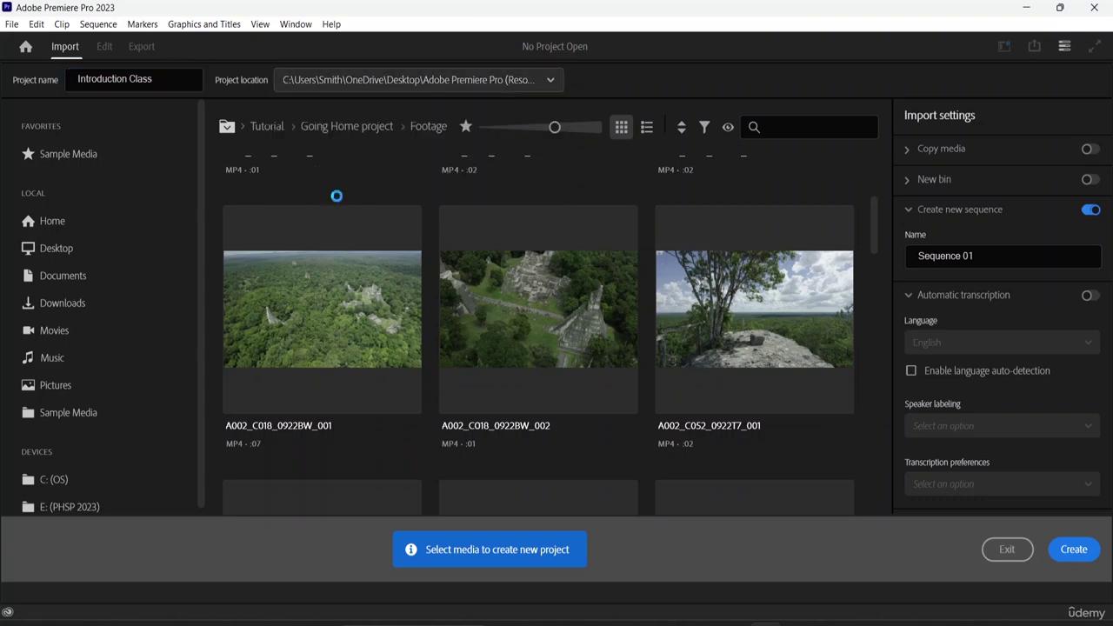
scroll(122, 233, down, 3)
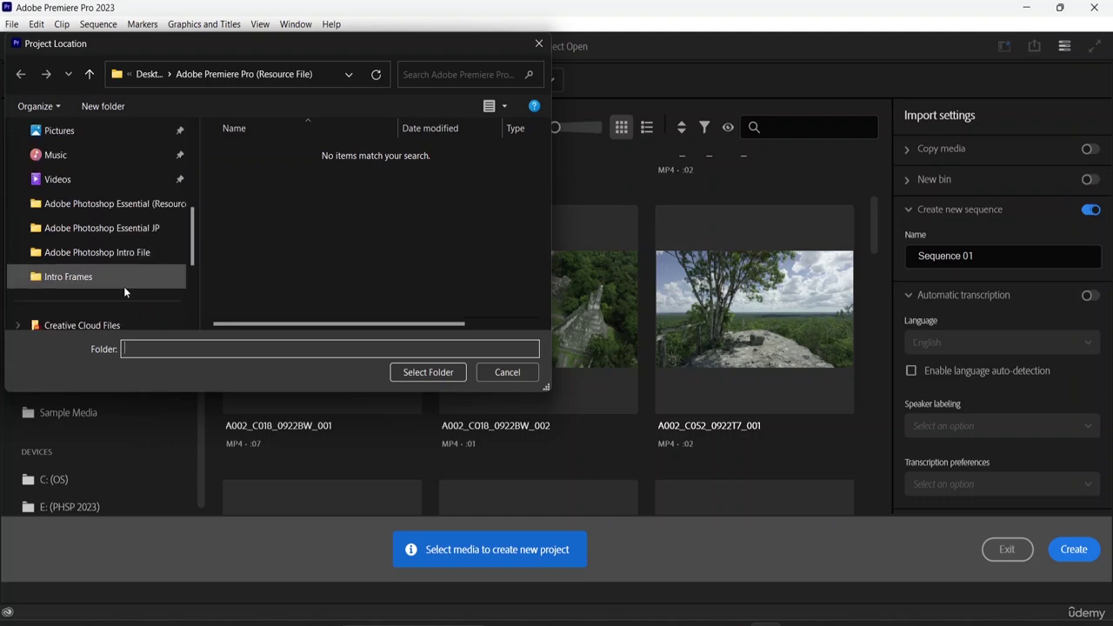
scroll(103, 169, up, 3)
click(87, 157)
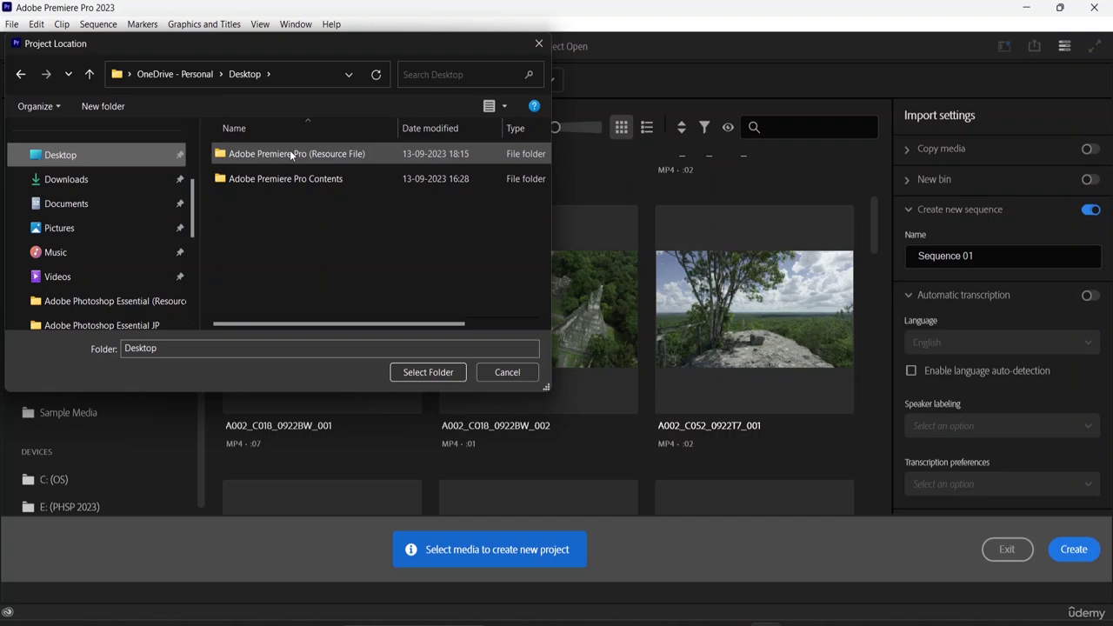
click(290, 153)
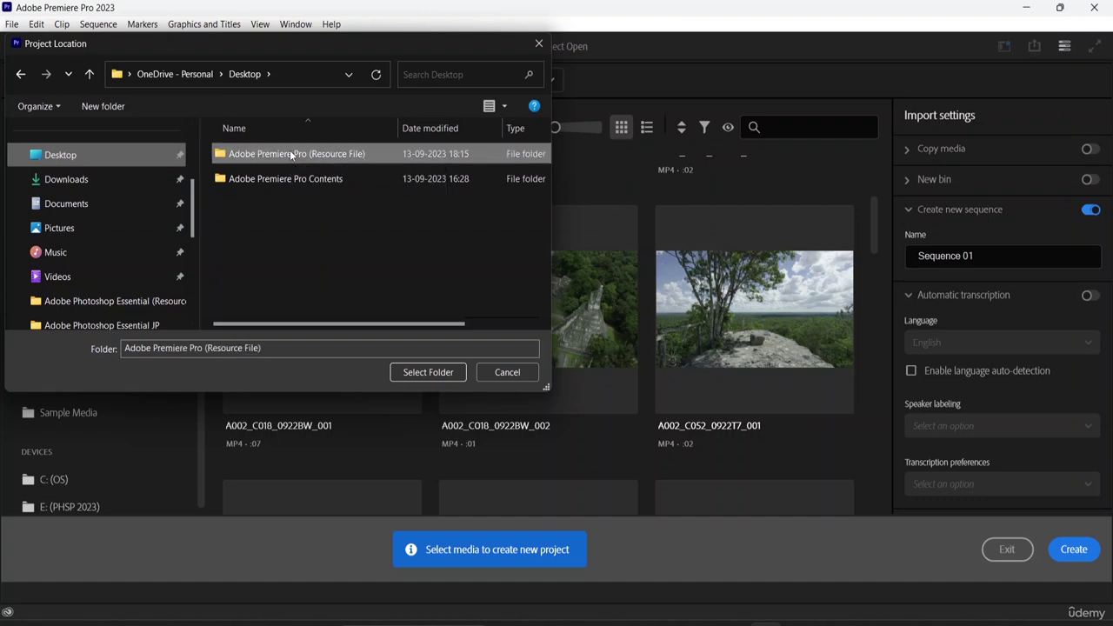
click(427, 372)
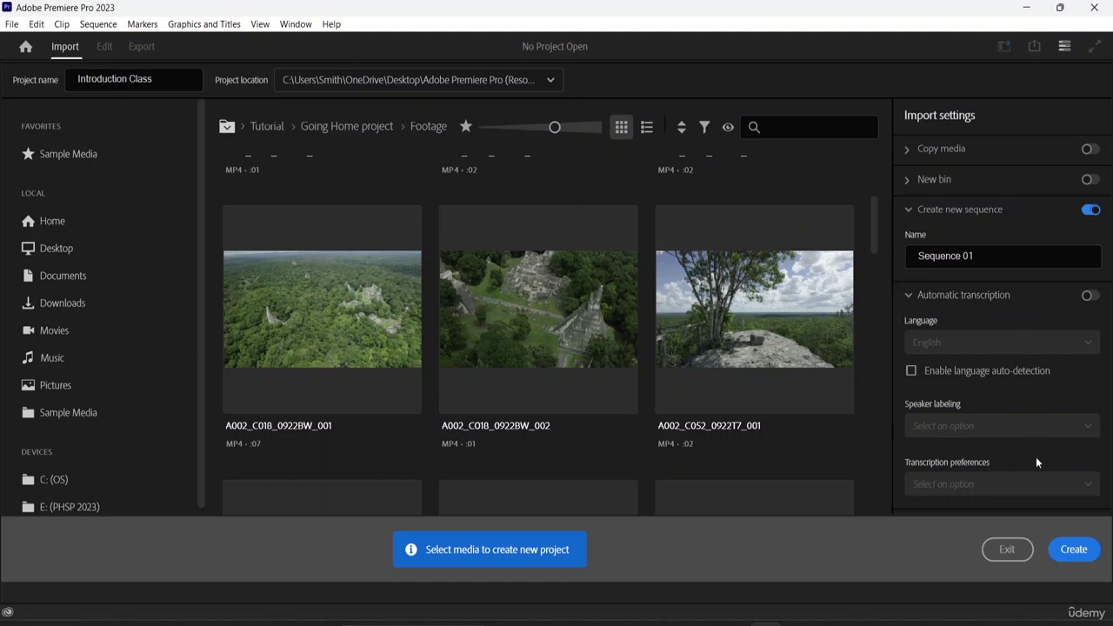
click(1072, 549)
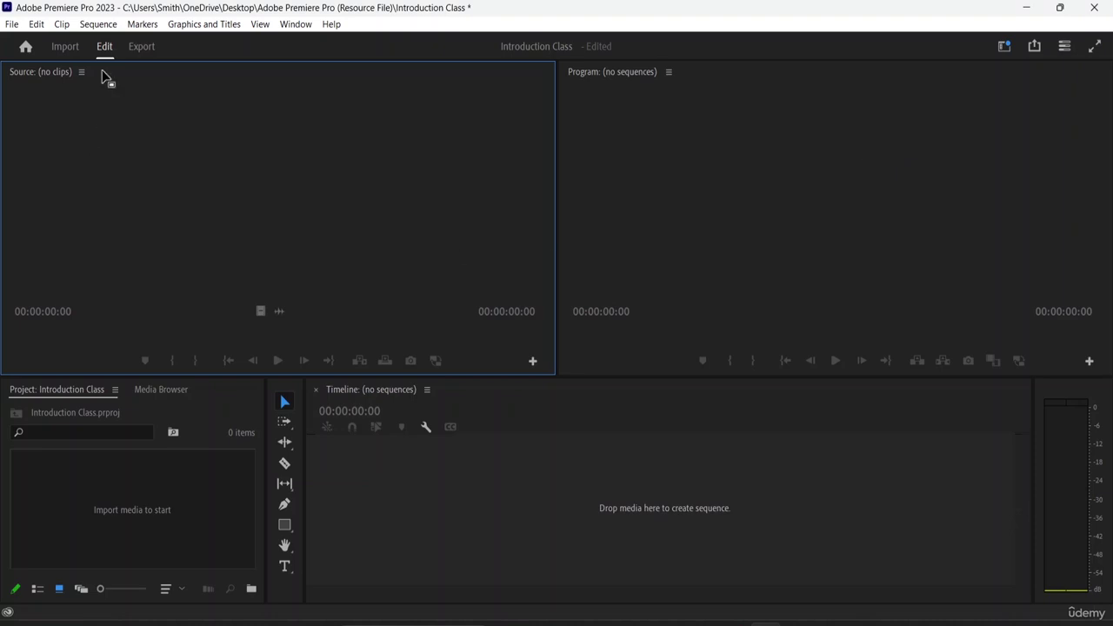
click(65, 47)
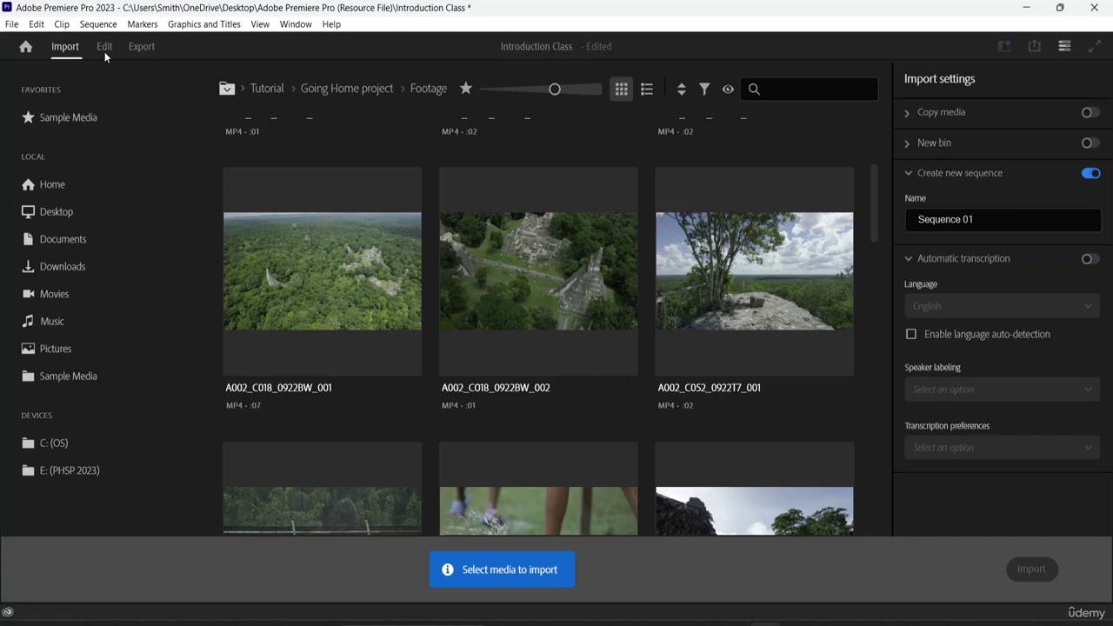
click(105, 47)
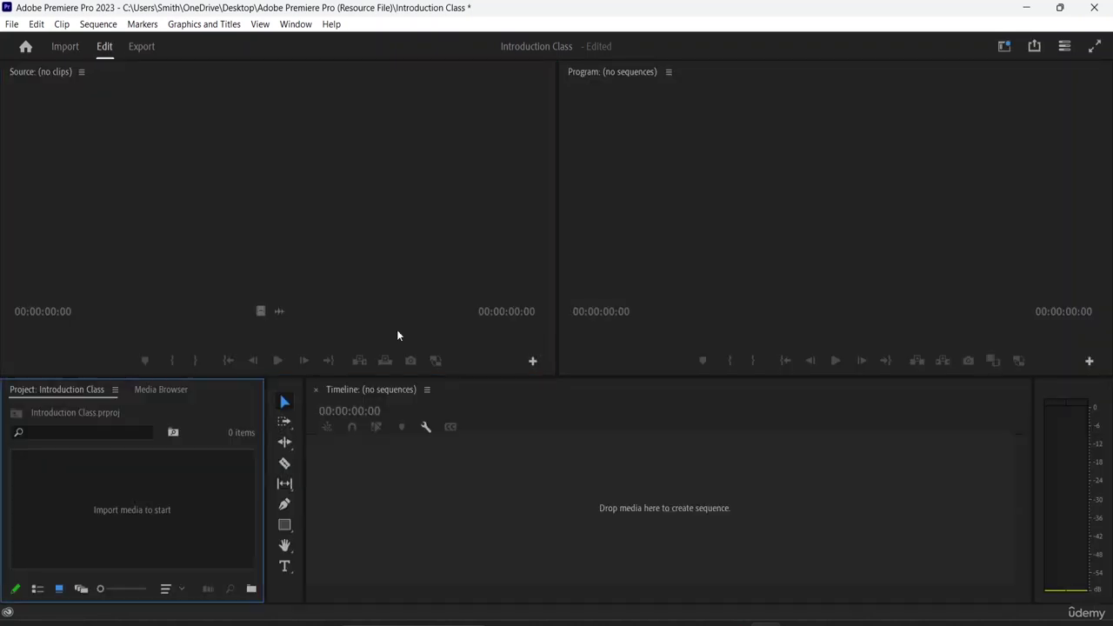
double_click(160, 510)
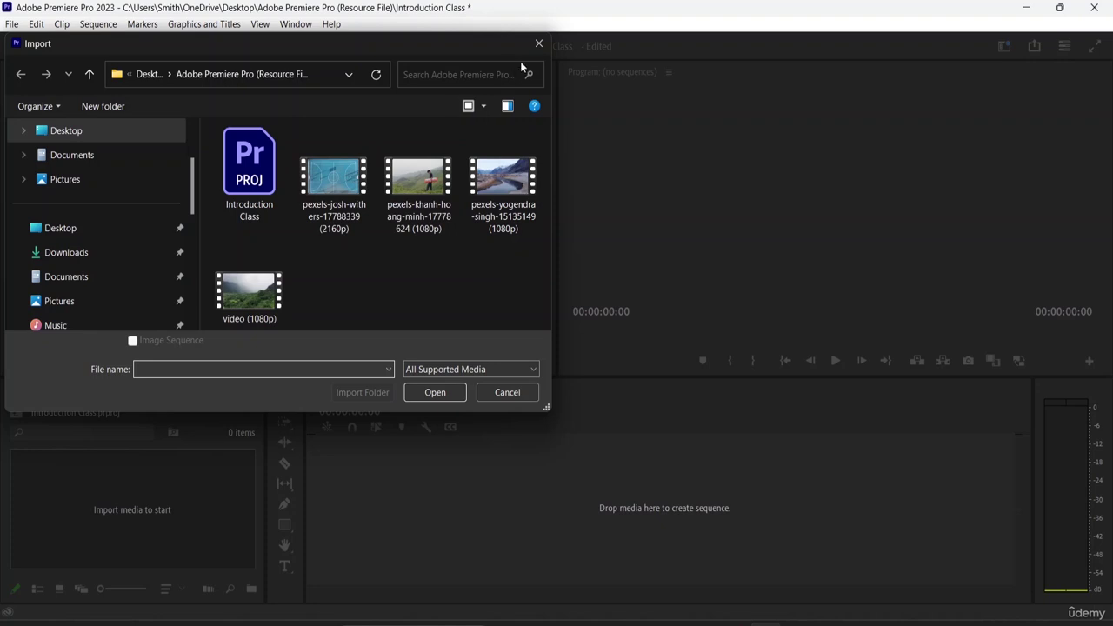
click(538, 43)
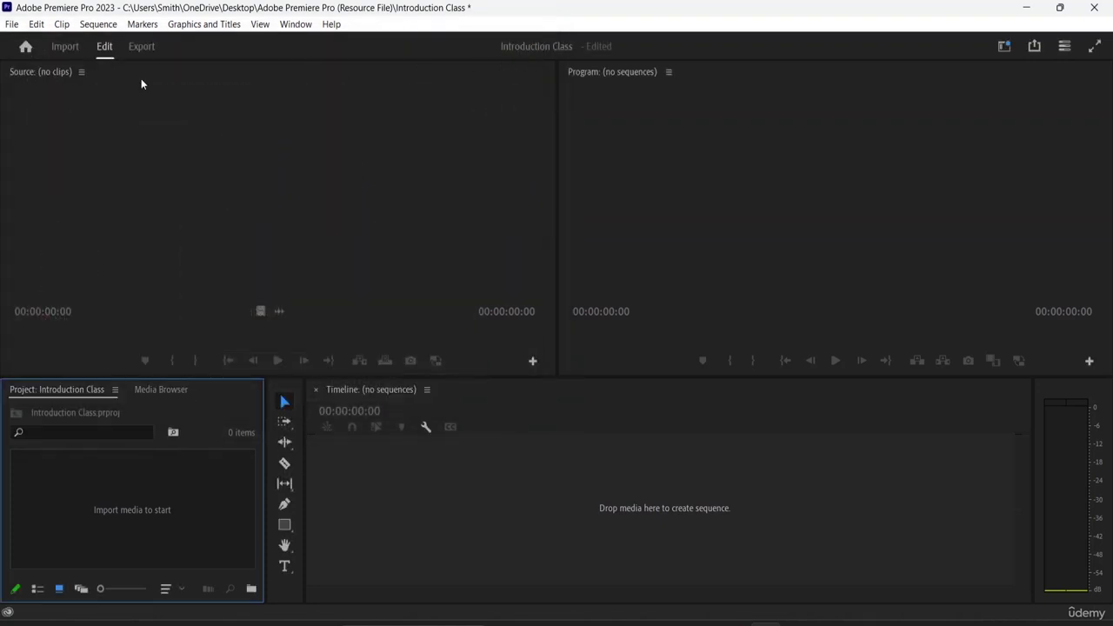
click(11, 26)
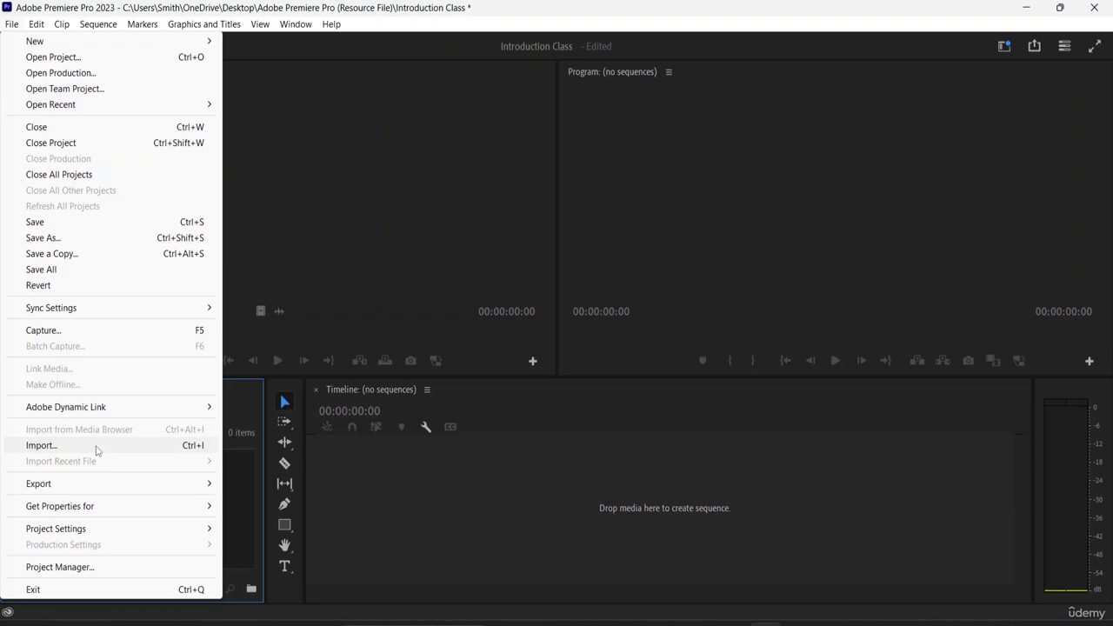
click(96, 447)
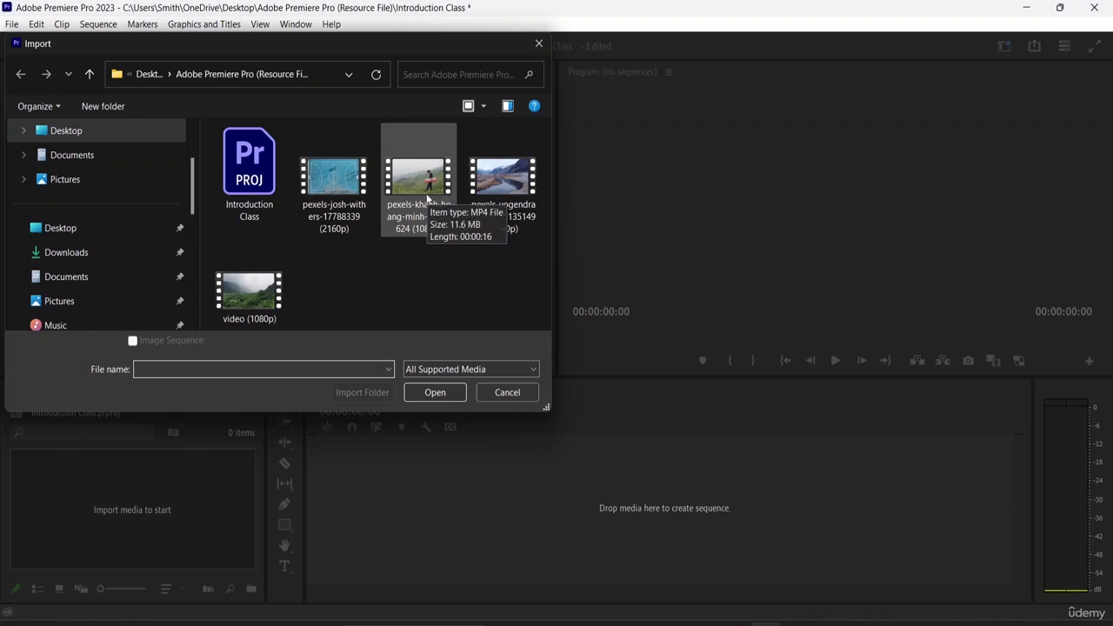
click(424, 202)
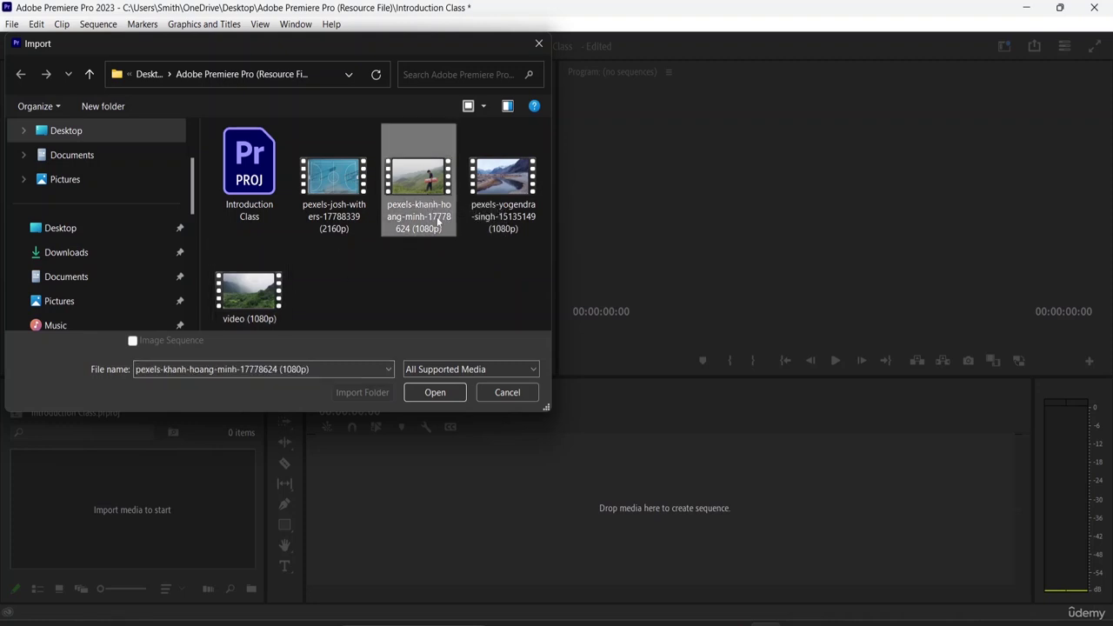
click(428, 392)
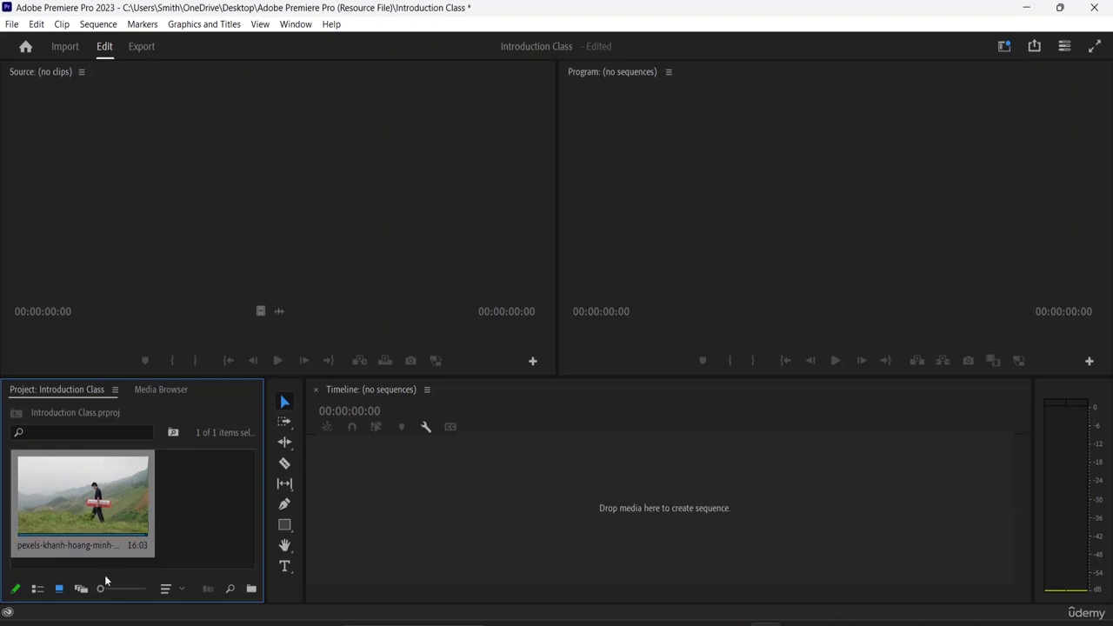
click(38, 588)
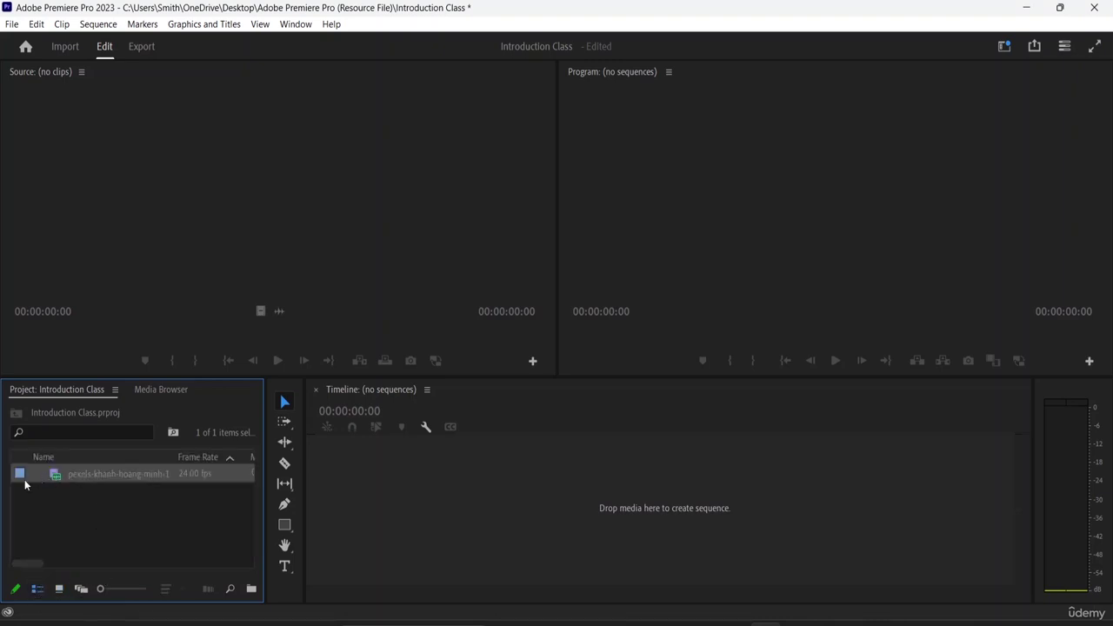
click(58, 589)
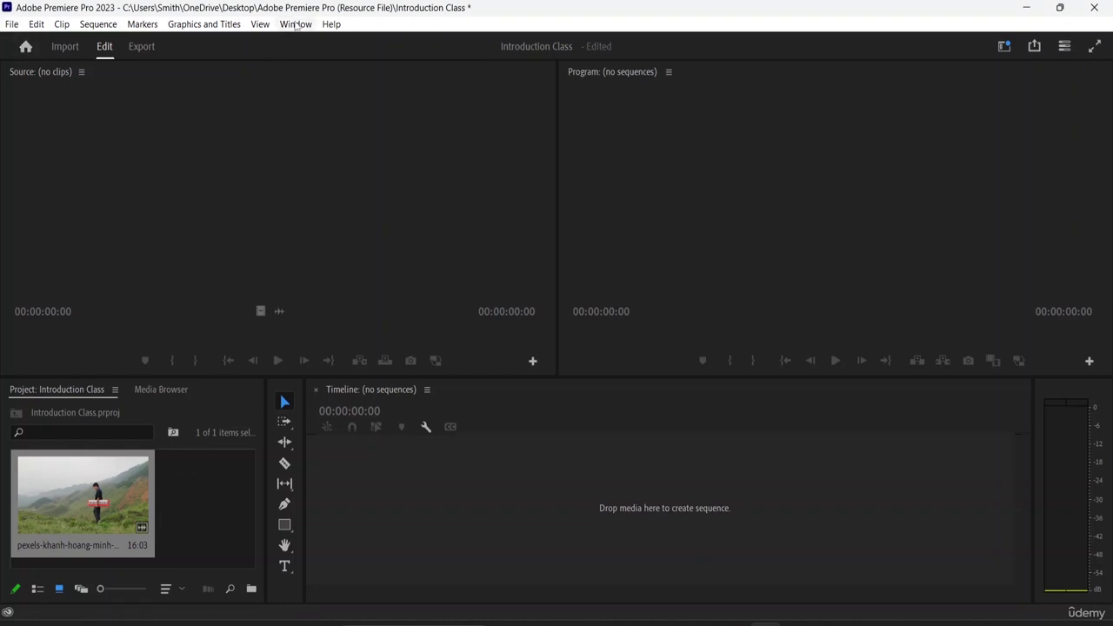
click(296, 24)
mouse_move(328, 44)
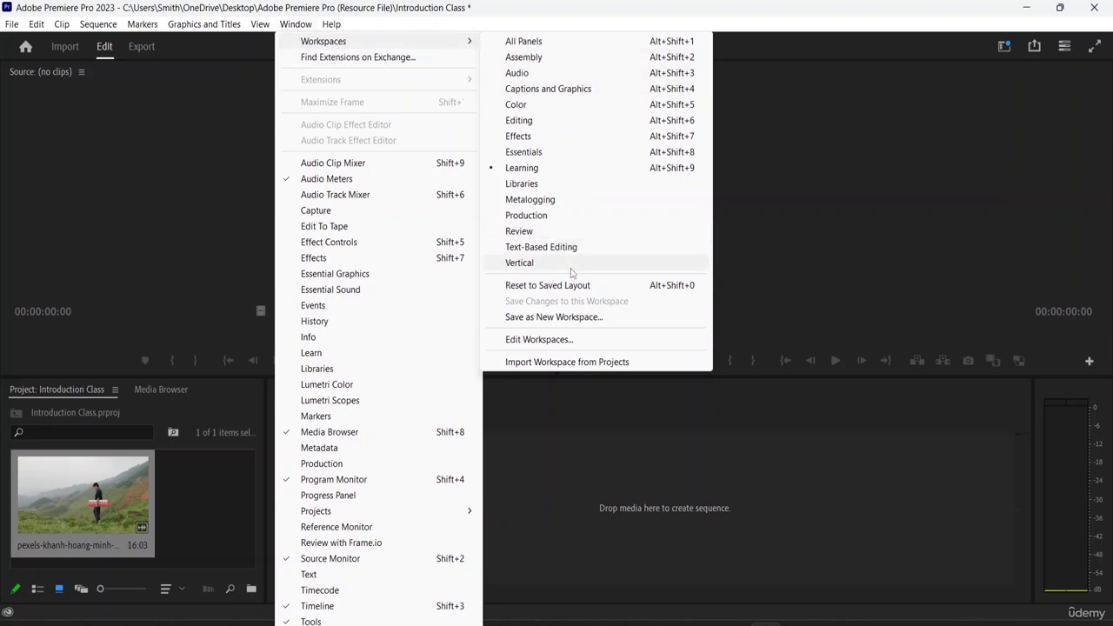
click(258, 26)
click(256, 29)
click(278, 33)
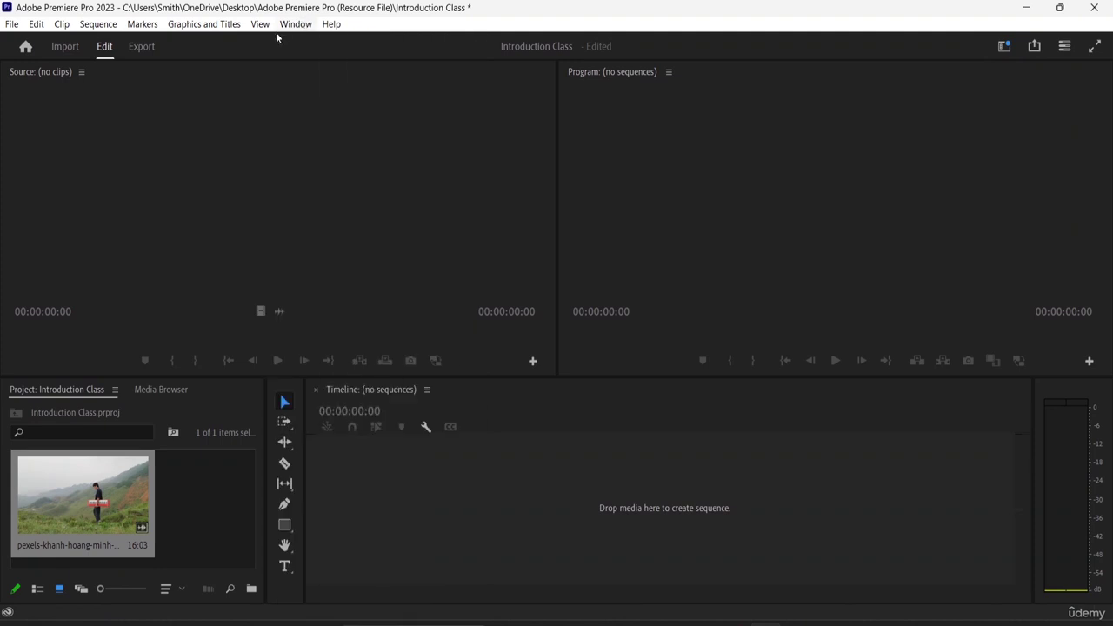
Switch the workspace layout to Editing and make the Source monitor active
click(303, 26)
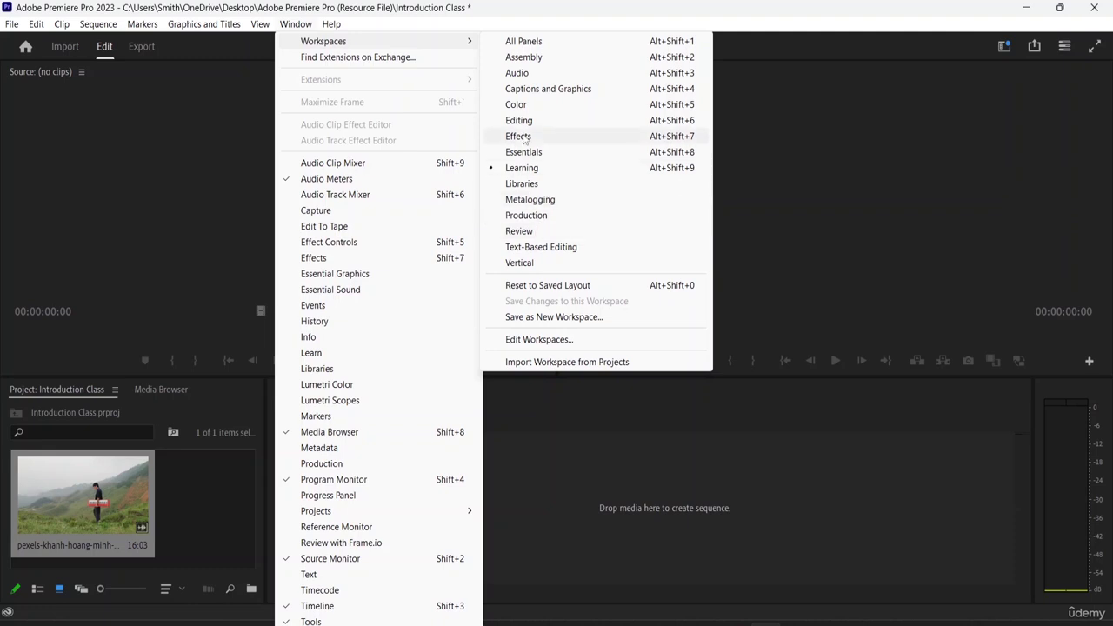
click(524, 125)
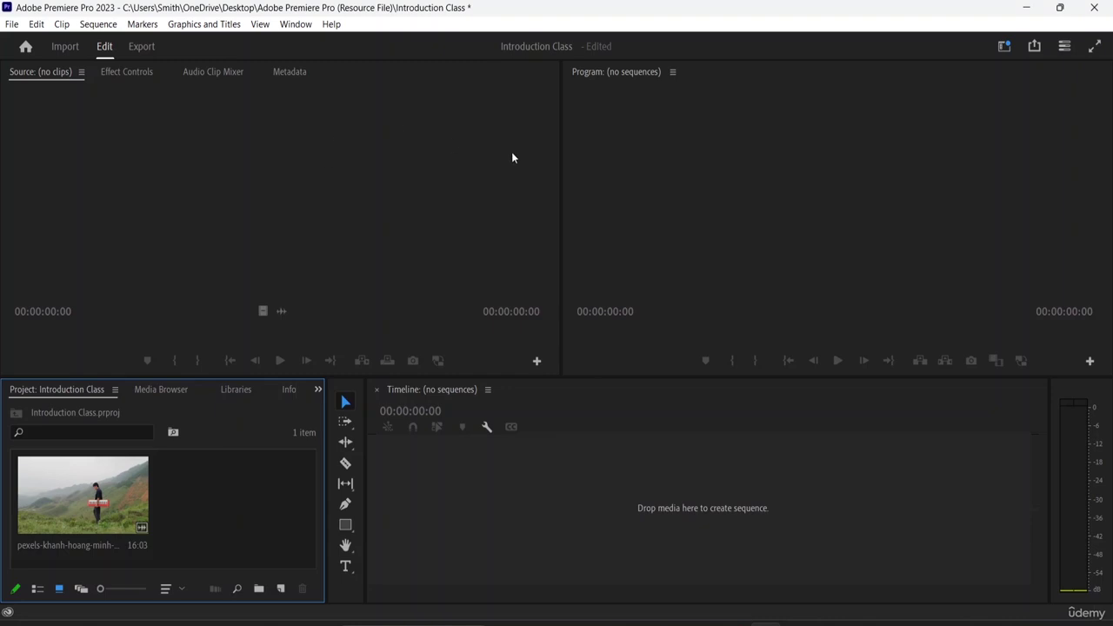
click(557, 241)
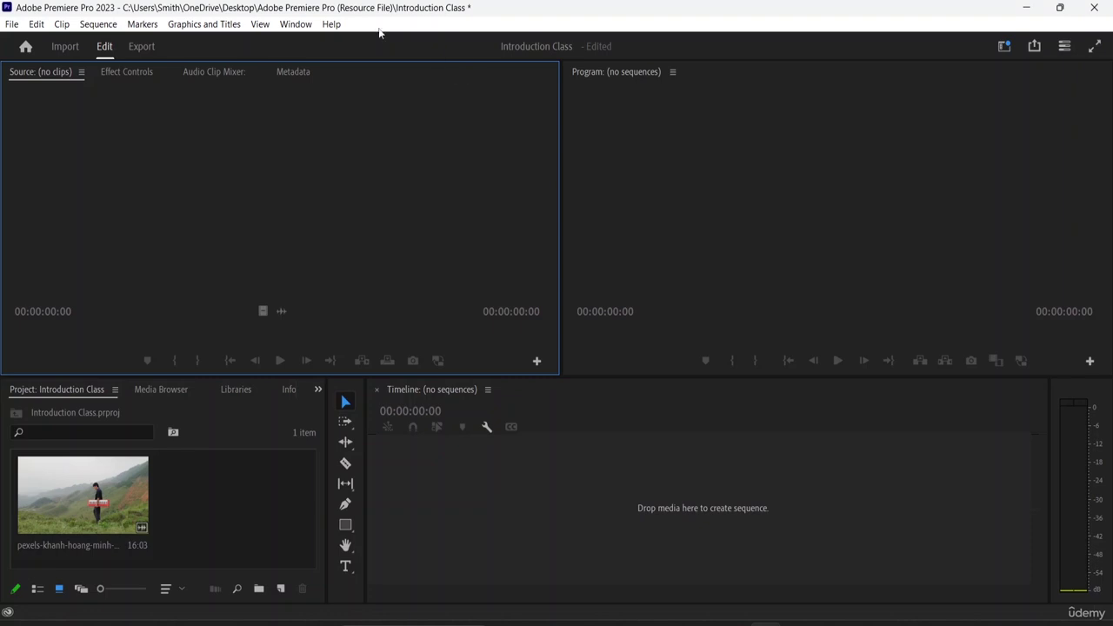
click(292, 25)
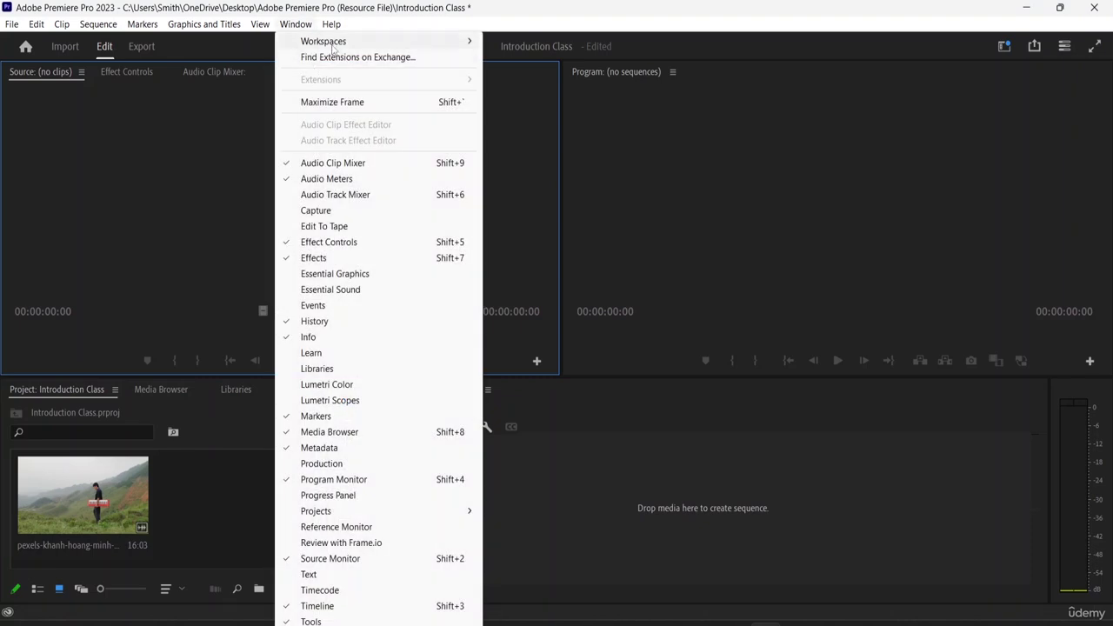
mouse_move(435, 41)
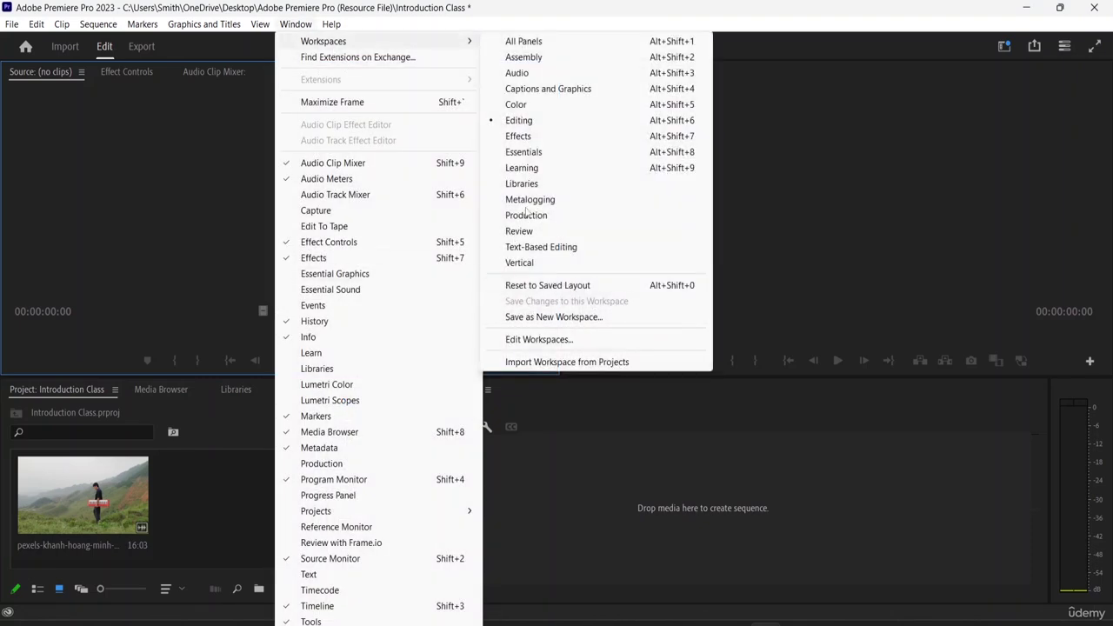
click(822, 177)
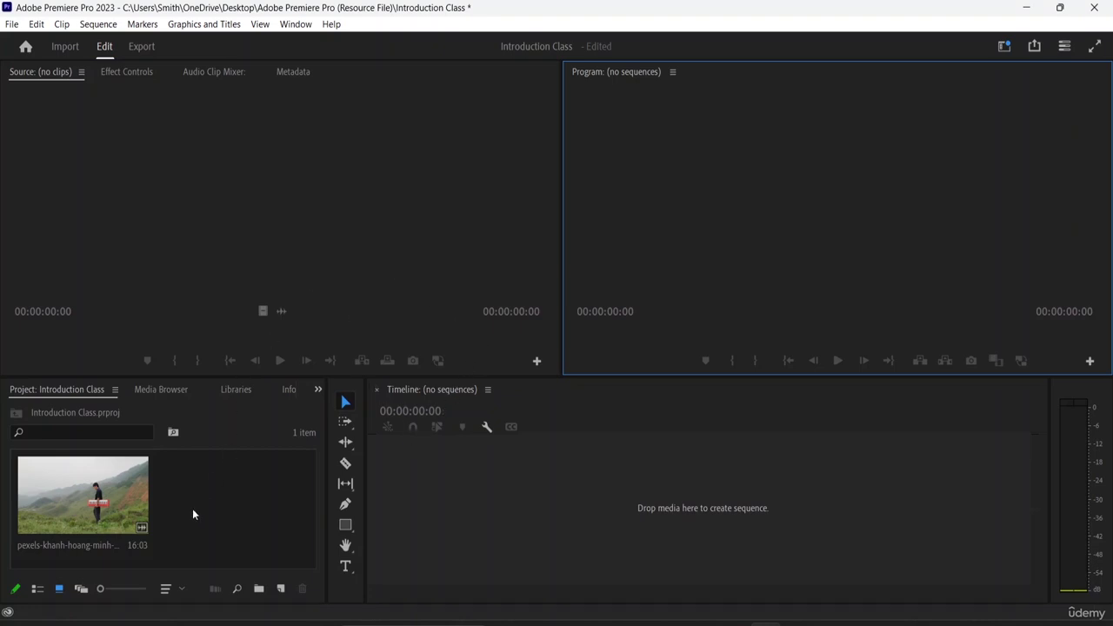
Import the pexels_videos_3955 (1080p) video from the Downloads folder into the project
click(12, 24)
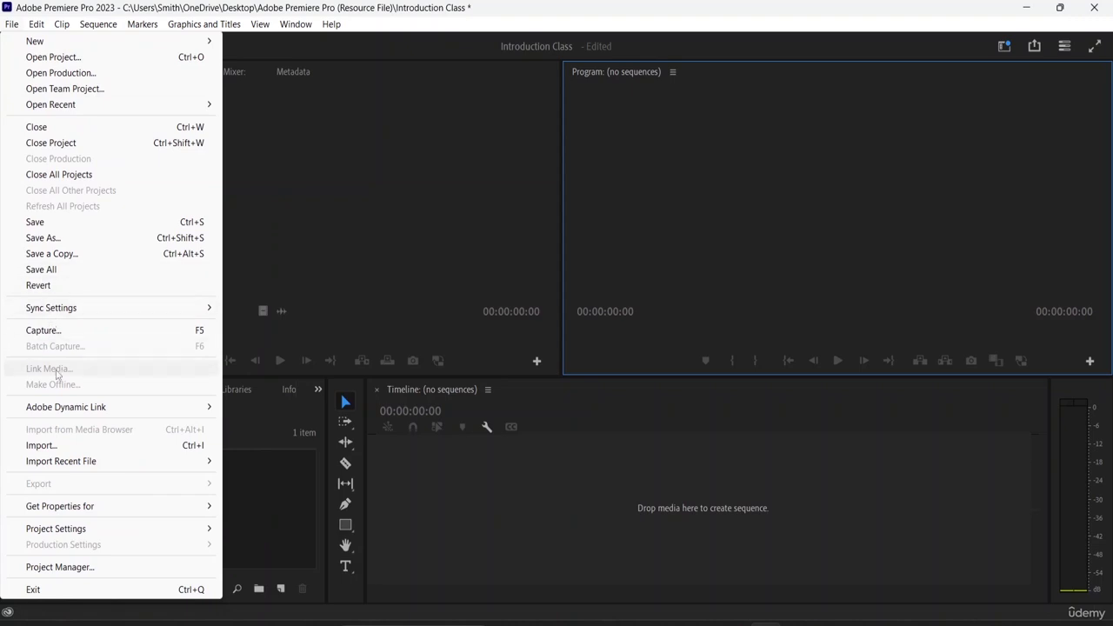
click(66, 446)
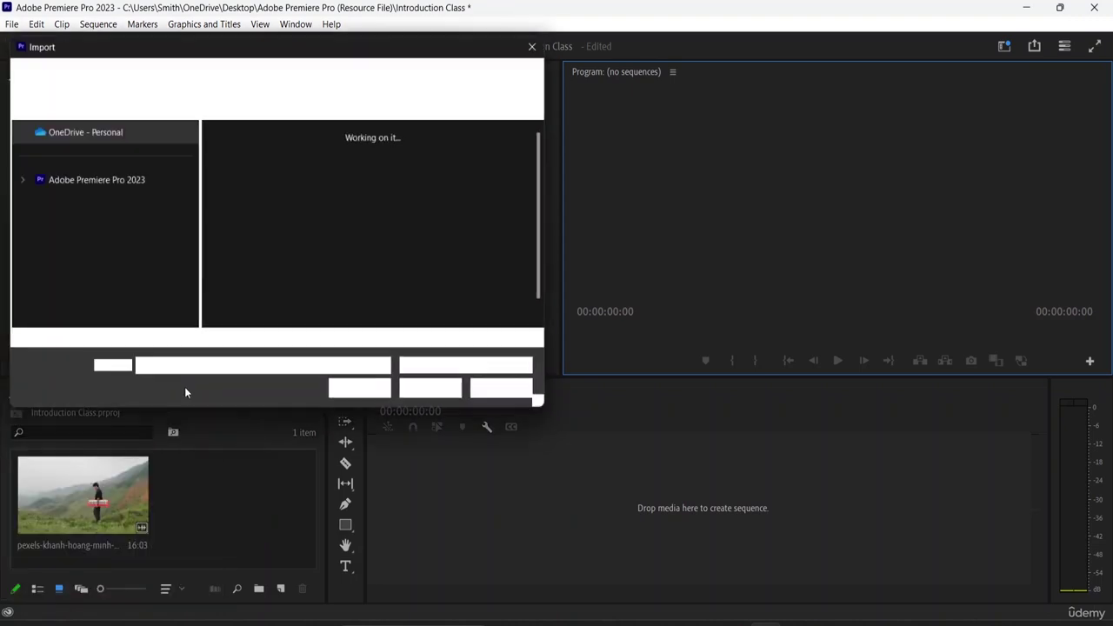
scroll(351, 267, down, 1)
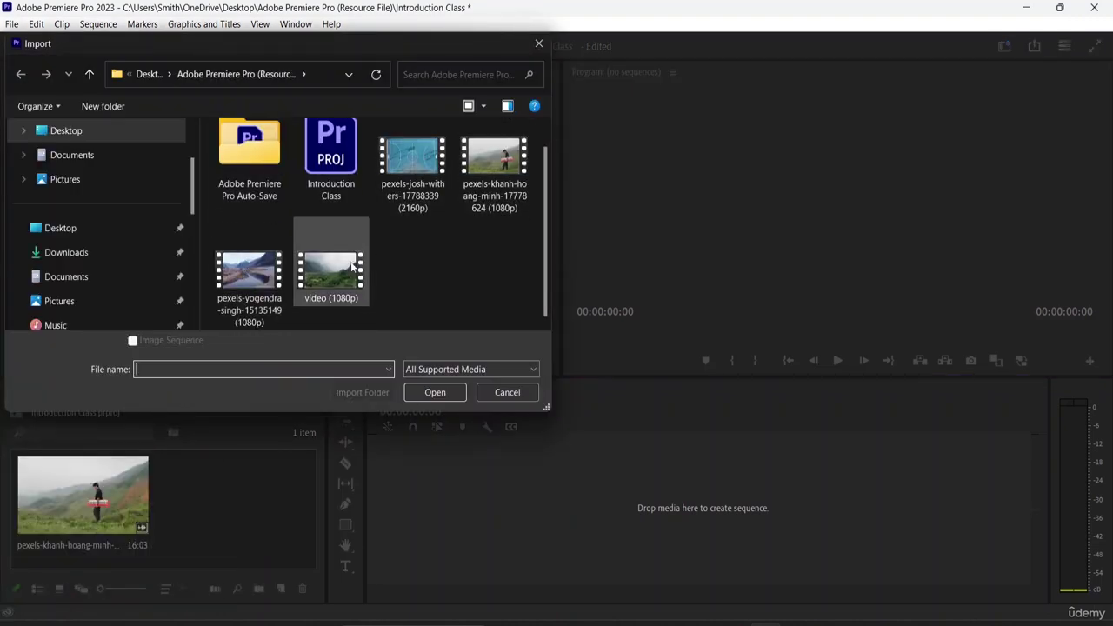
click(66, 252)
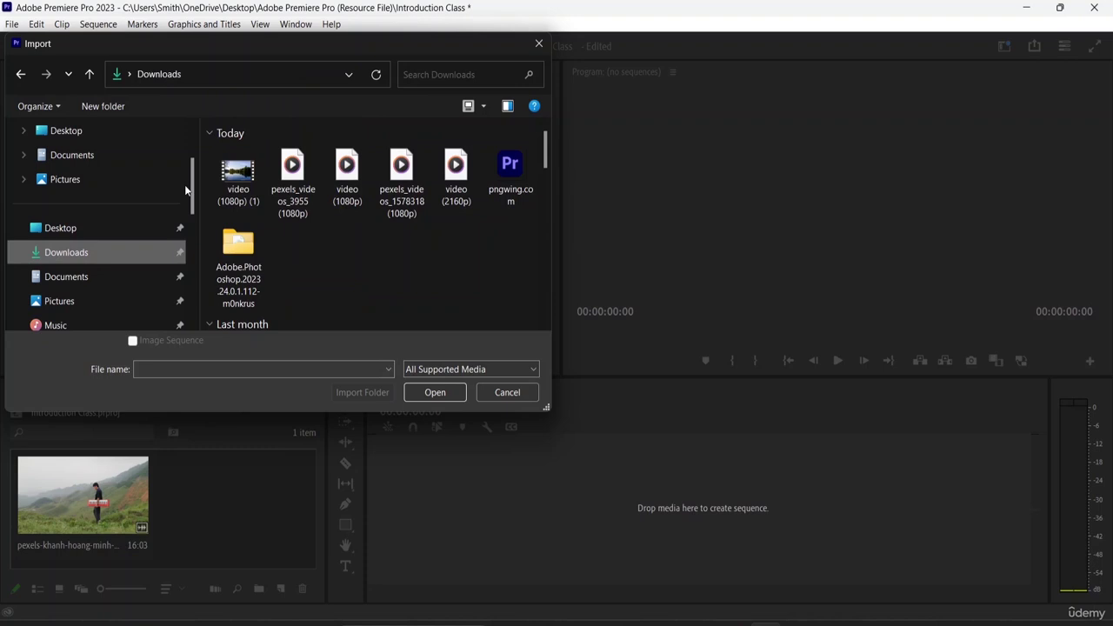
click(292, 186)
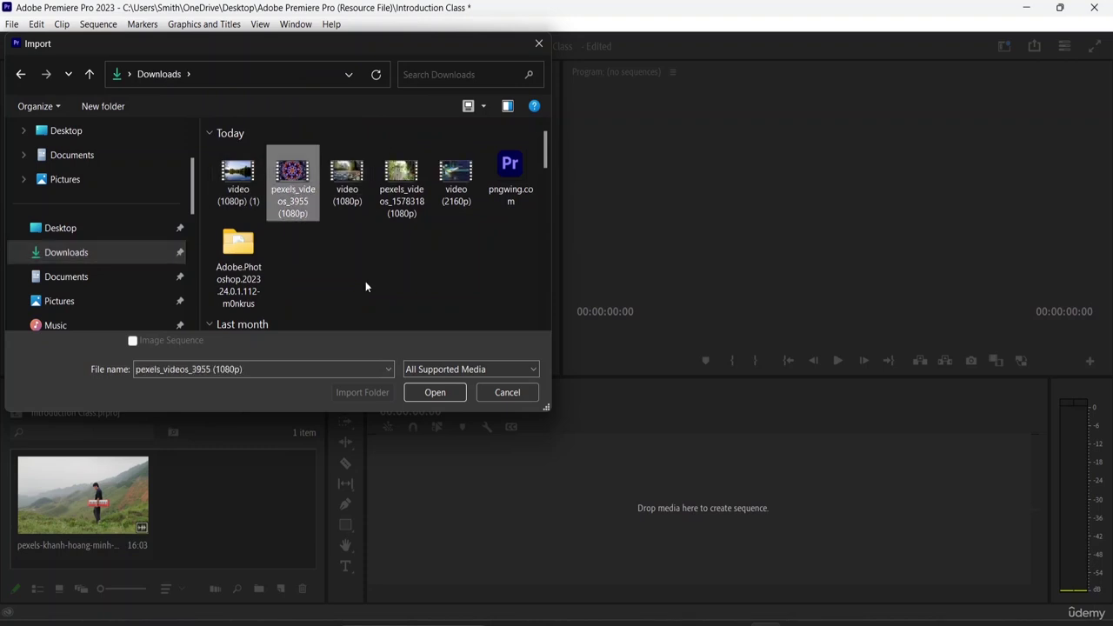
click(428, 391)
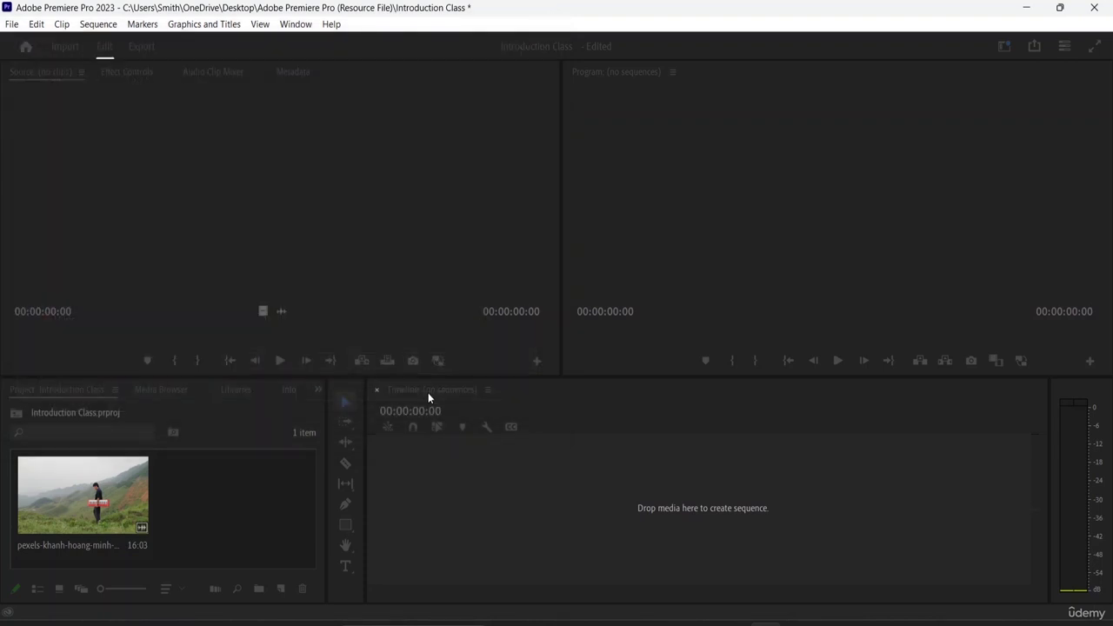
Remove the hillside video clip from the project
click(139, 485)
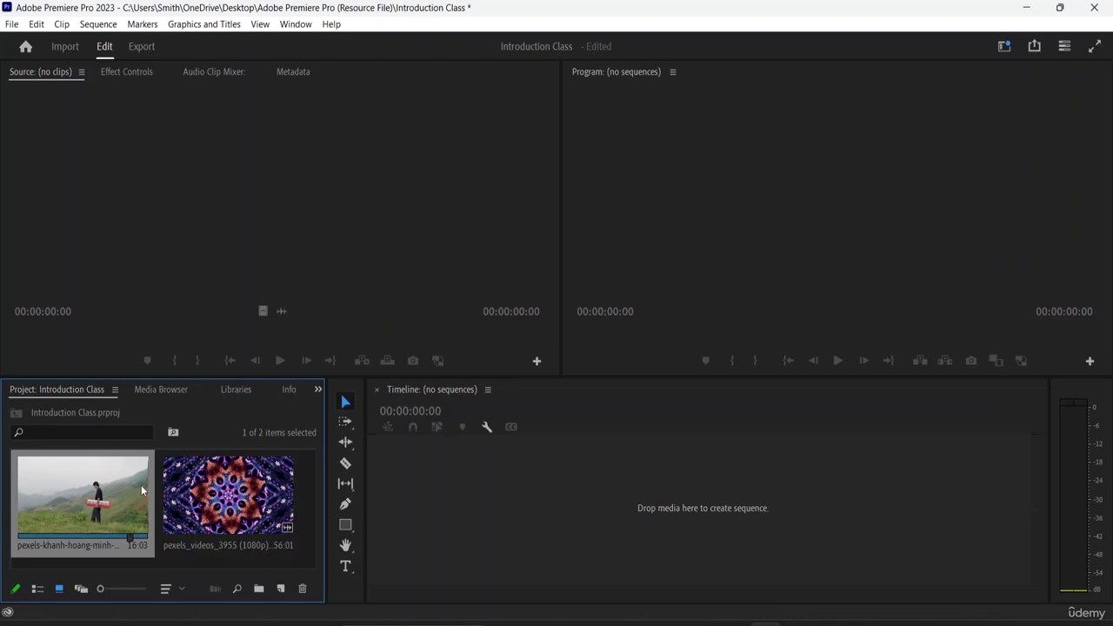
right_click(141, 489)
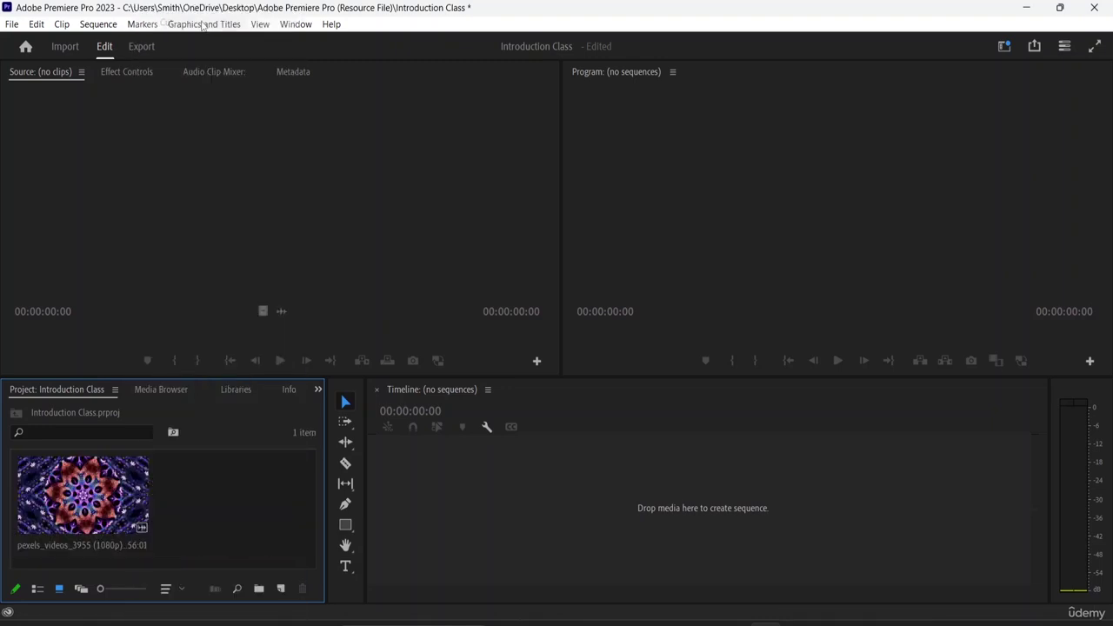
click(200, 23)
Create a sequence by placing the pexels_videos_3955 (1080p) clip in the empty timeline
click(124, 504)
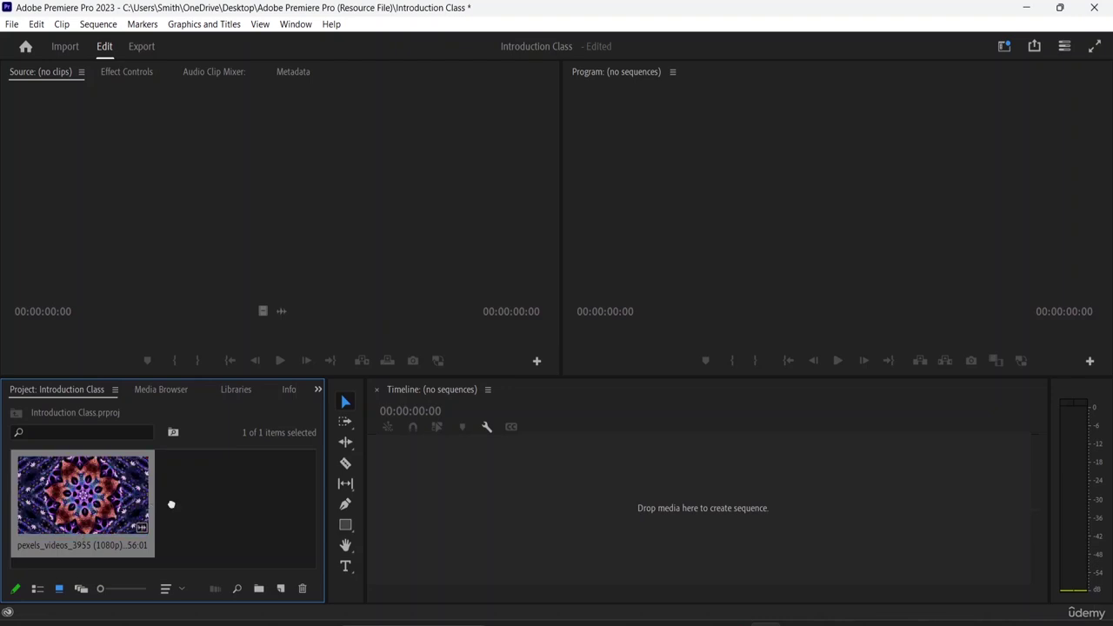
drag(171, 505, 501, 502)
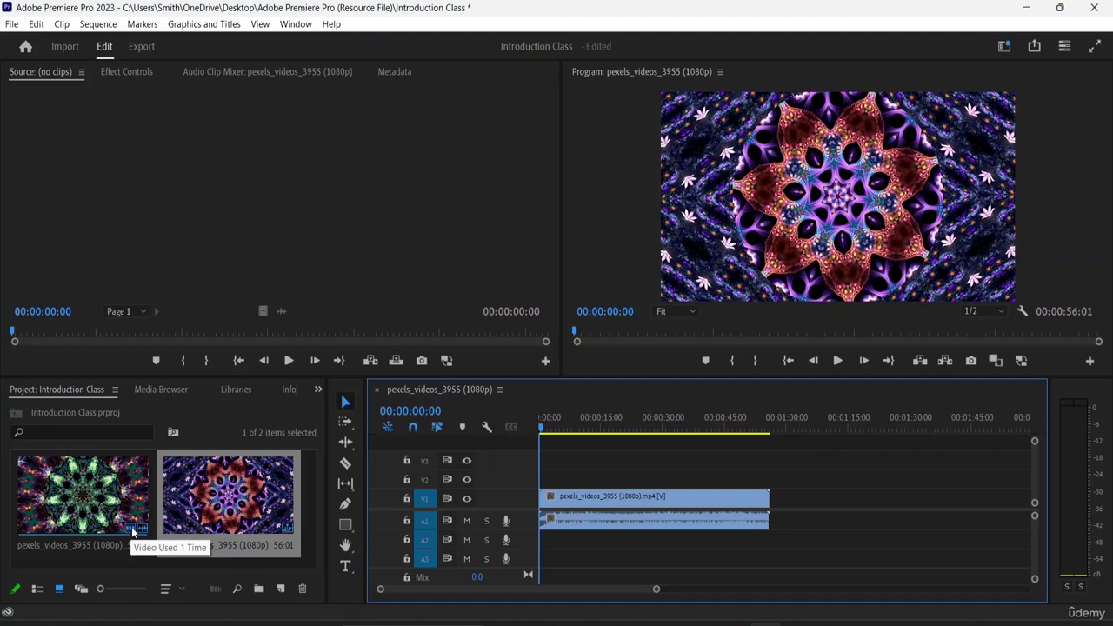
Rename the new sequence in the project as Sequence 1, leaving the source clip's name as it is
click(184, 545)
click(184, 544)
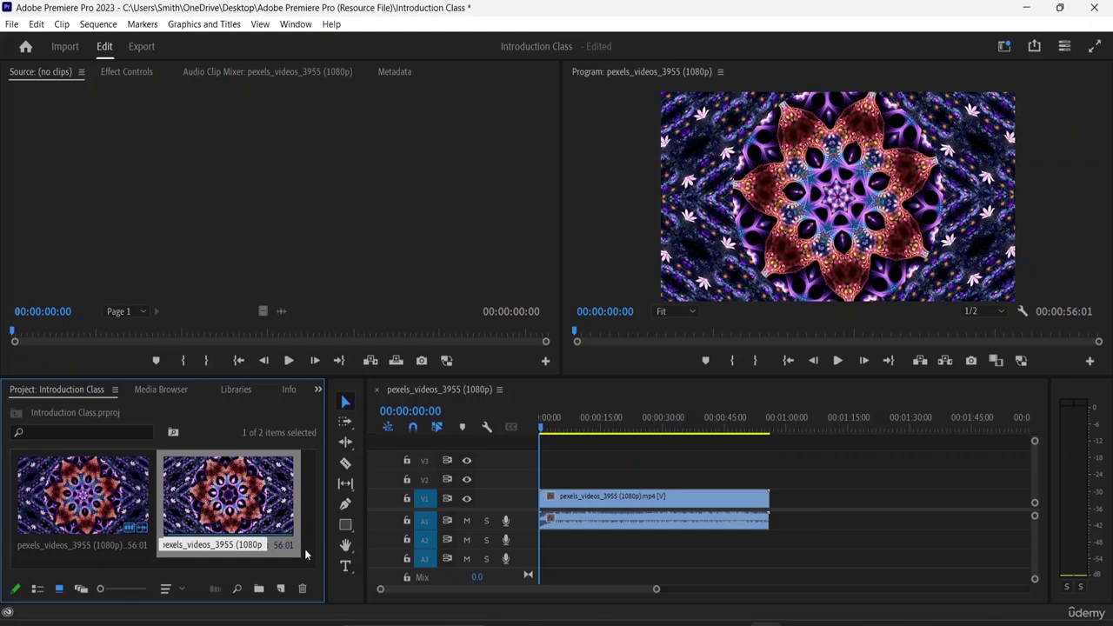
key(BackSpace)
key(BackSpace)
key(BackSpace)
key(BackSpace)
key(BackSpace)
key(BackSpace)
key(BackSpace)
key(BackSpace)
key(BackSpace)
key(BackSpace)
key(BackSpace)
key(BackSpace)
key(BackSpace)
key(BackSpace)
key(BackSpace)
key(BackSpace)
key(BackSpace)
key(BackSpace)
key(BackSpace)
key(BackSpace)
text(Sequence 1)
key(Tab)
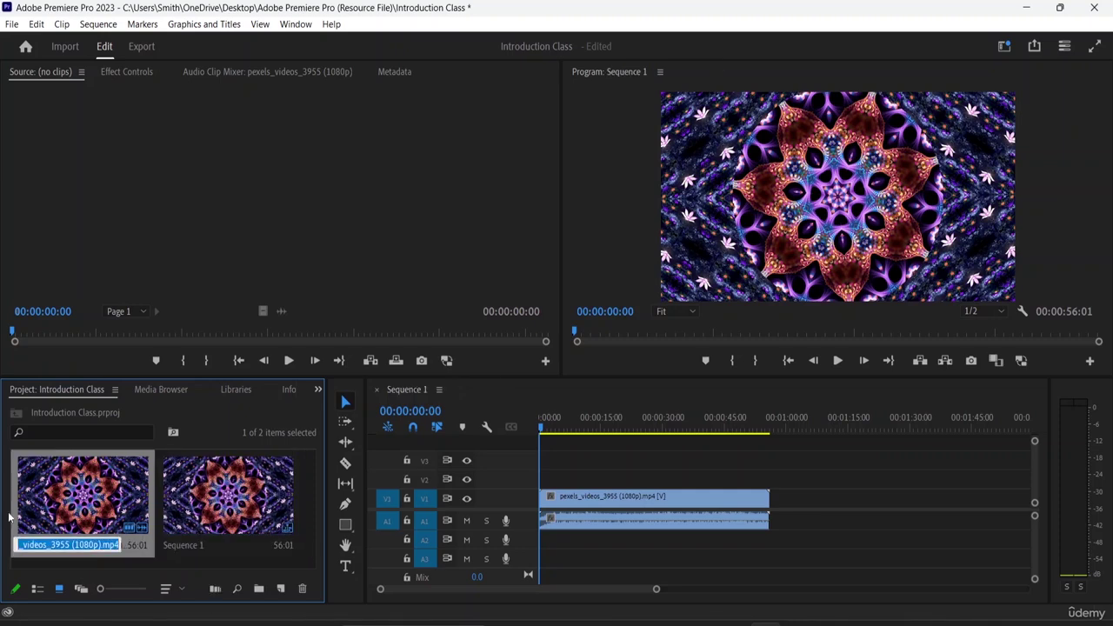
click(163, 562)
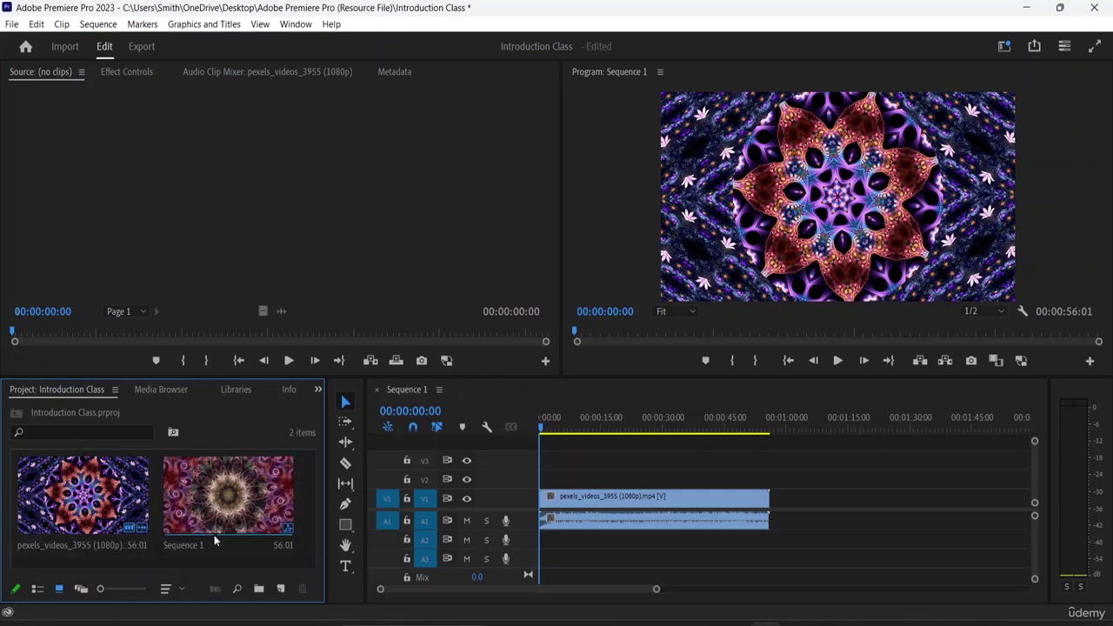
click(244, 521)
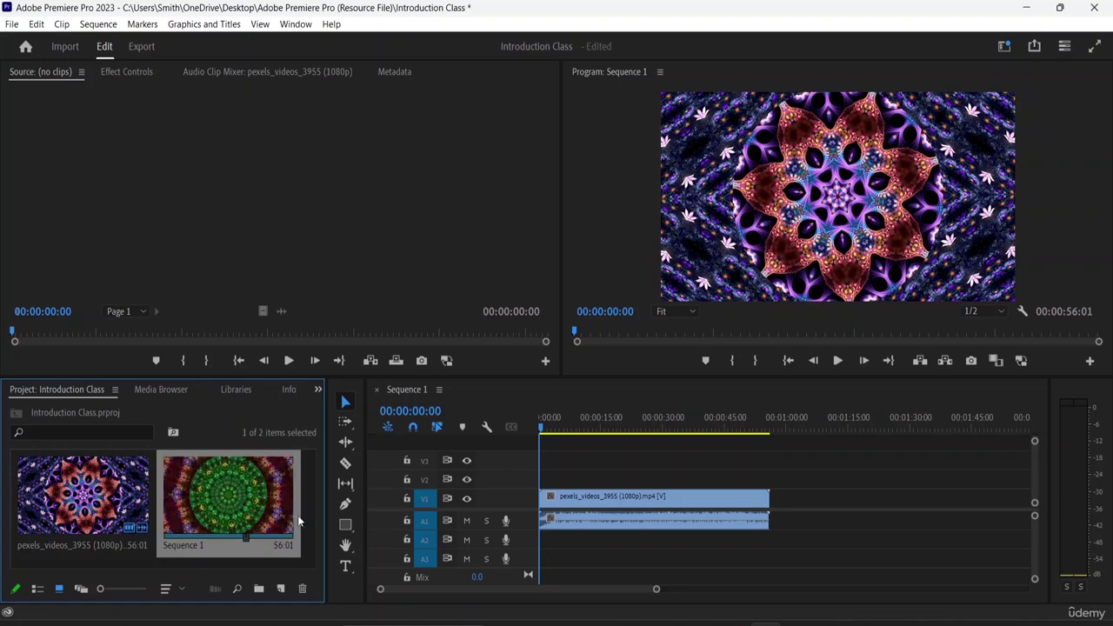
click(297, 497)
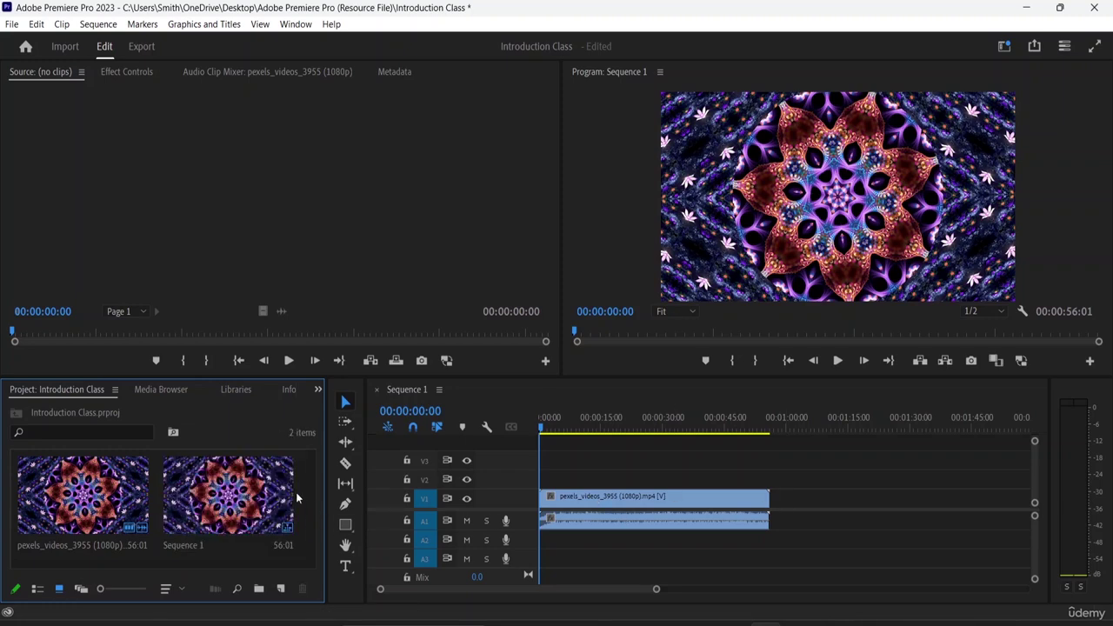
click(82, 496)
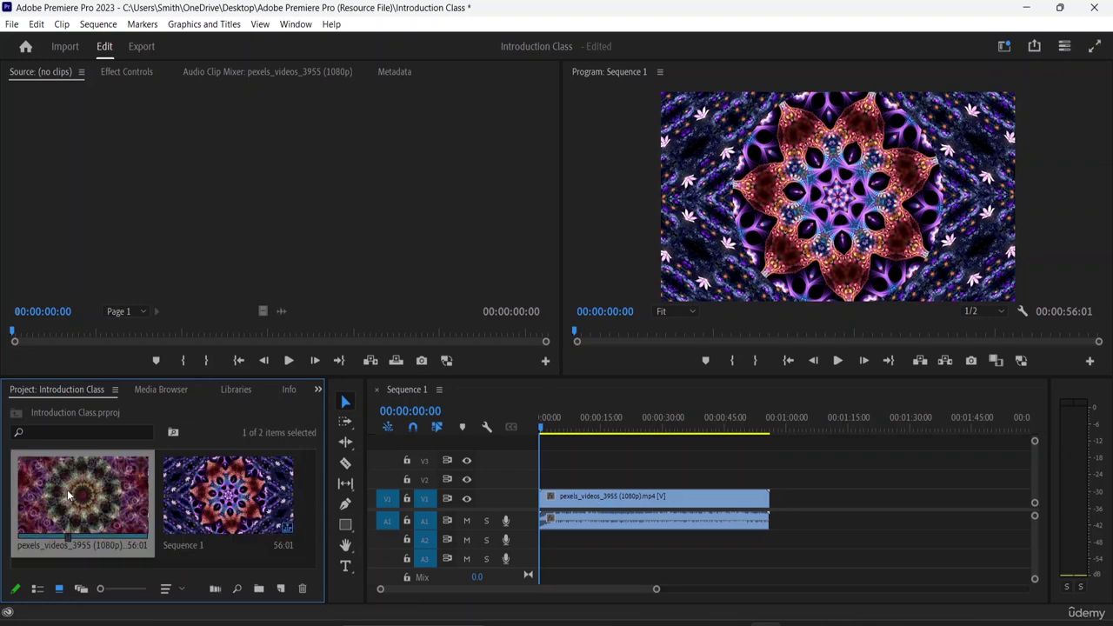
click(257, 544)
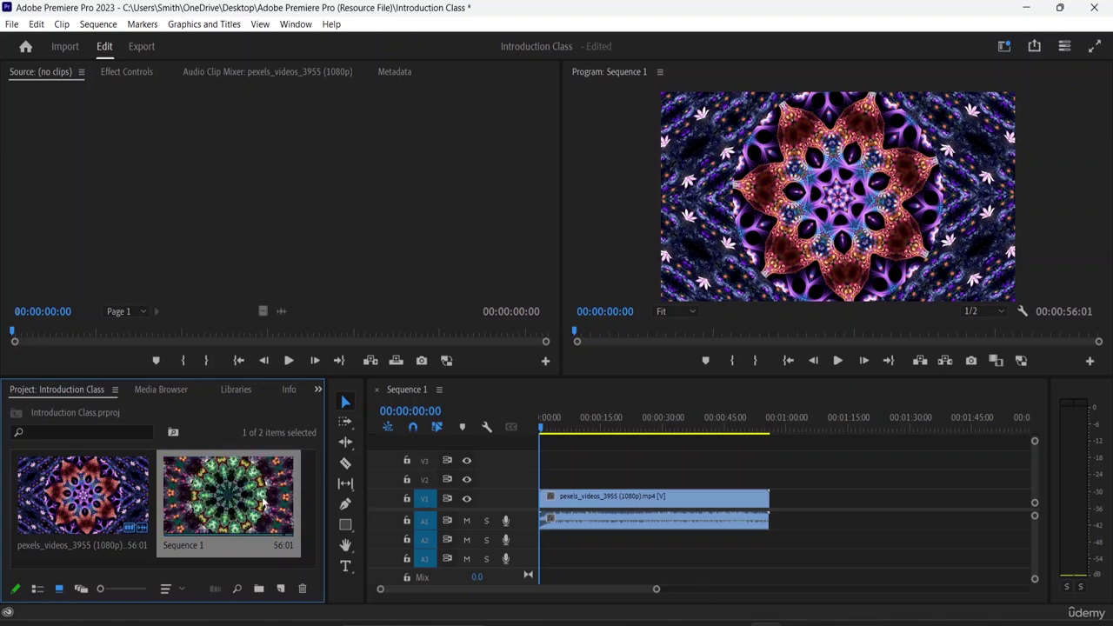
click(11, 24)
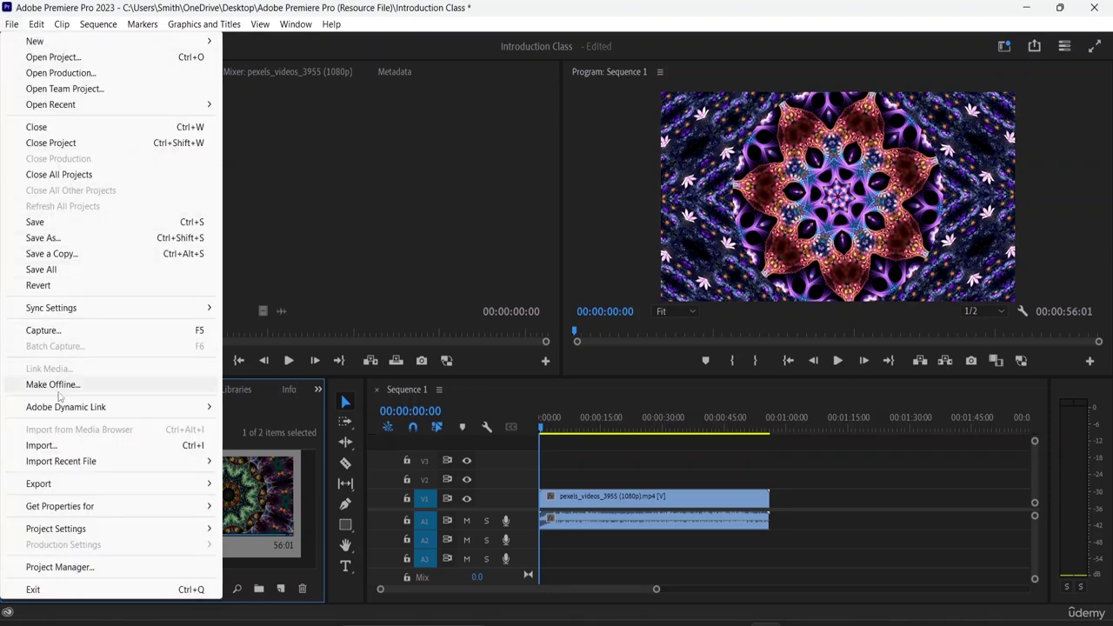
click(58, 451)
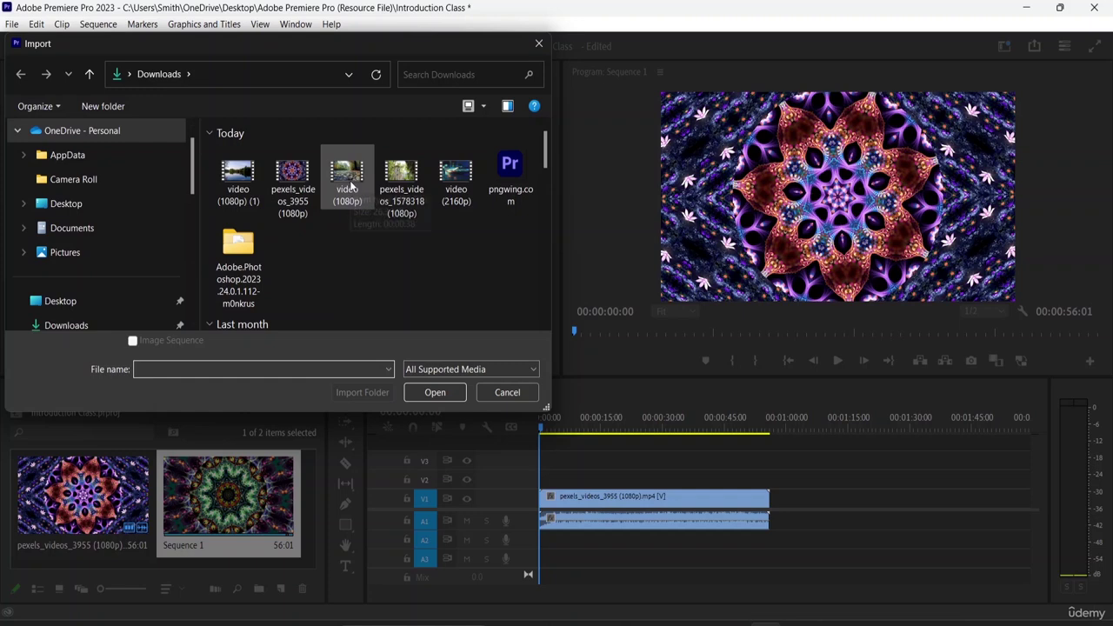
click(454, 181)
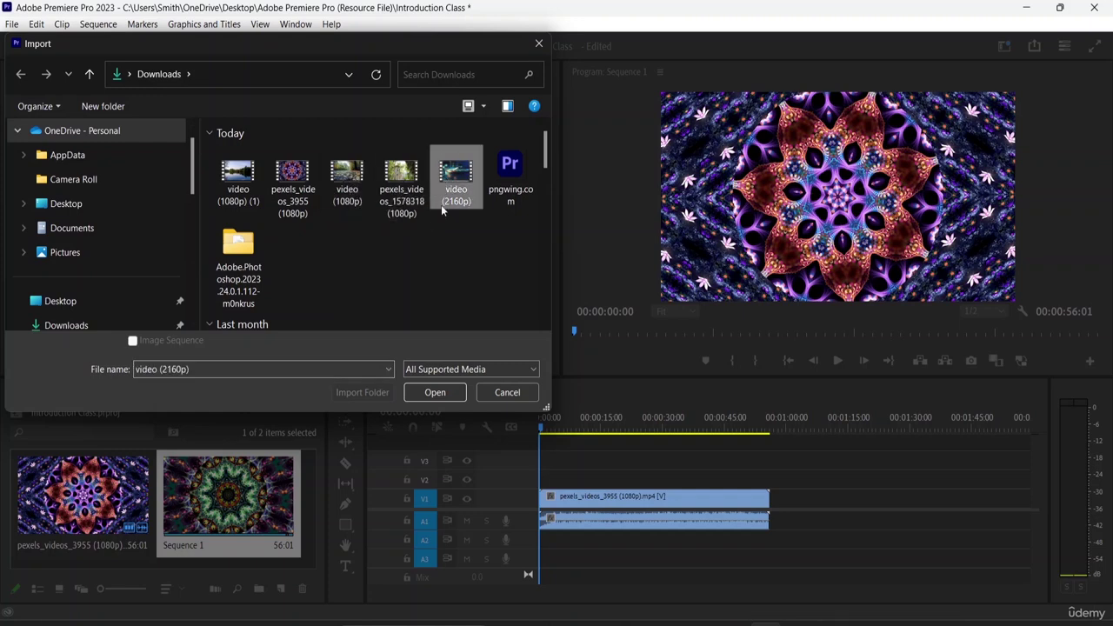
click(401, 187)
click(432, 392)
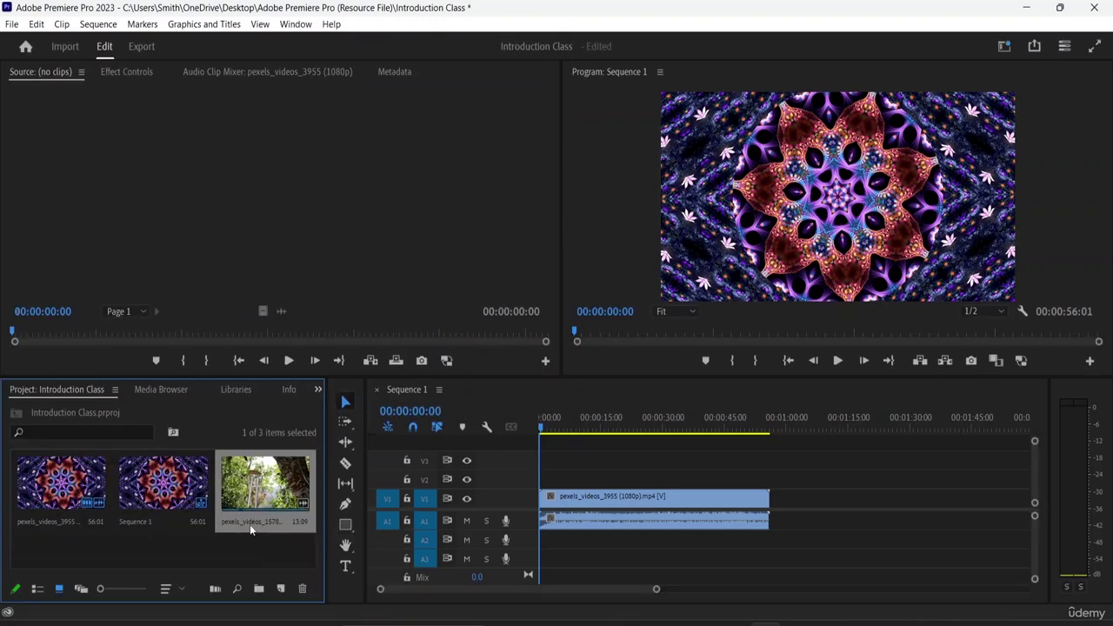
click(250, 522)
click(306, 515)
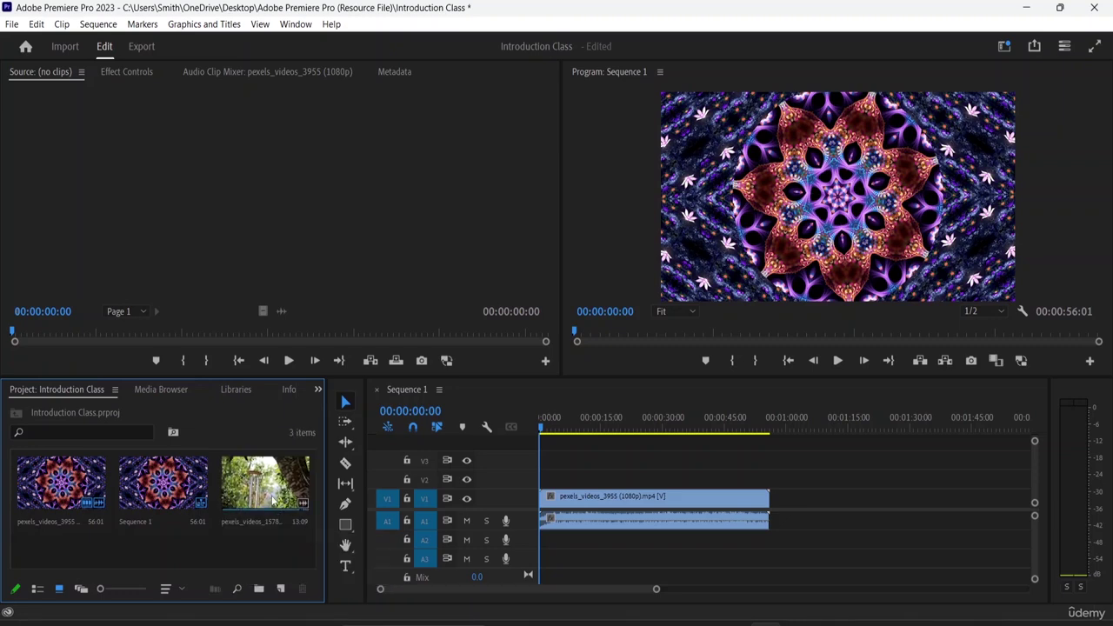
Append the pexels_videos_1578318 clip to Sequence 1 on tracks V1 and A1, directly after the first clip
drag(271, 494, 777, 511)
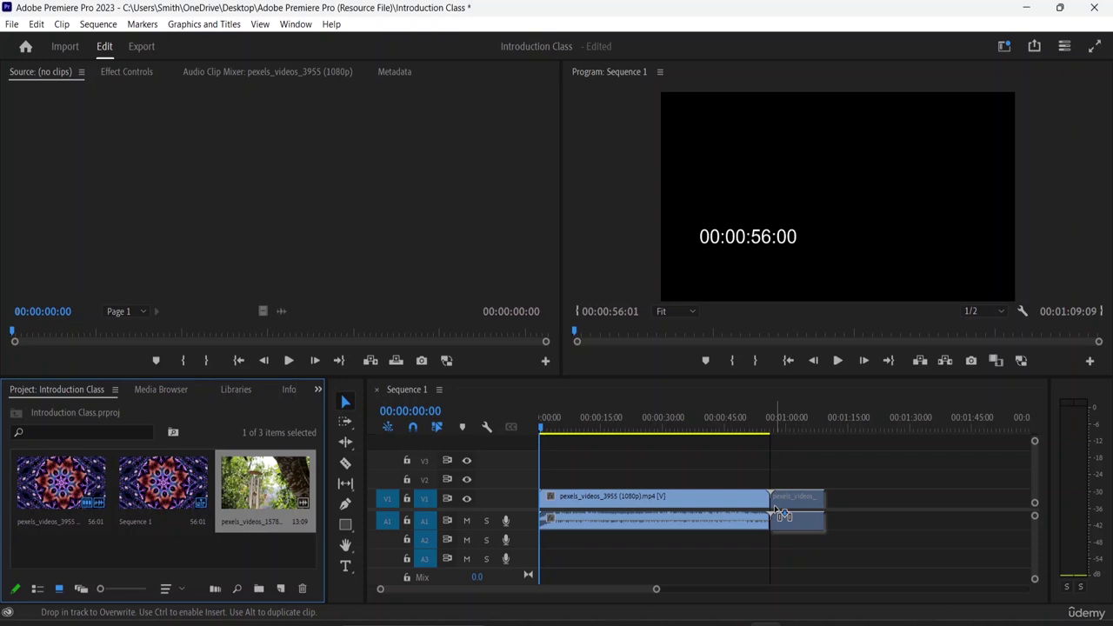
drag(776, 512, 774, 511)
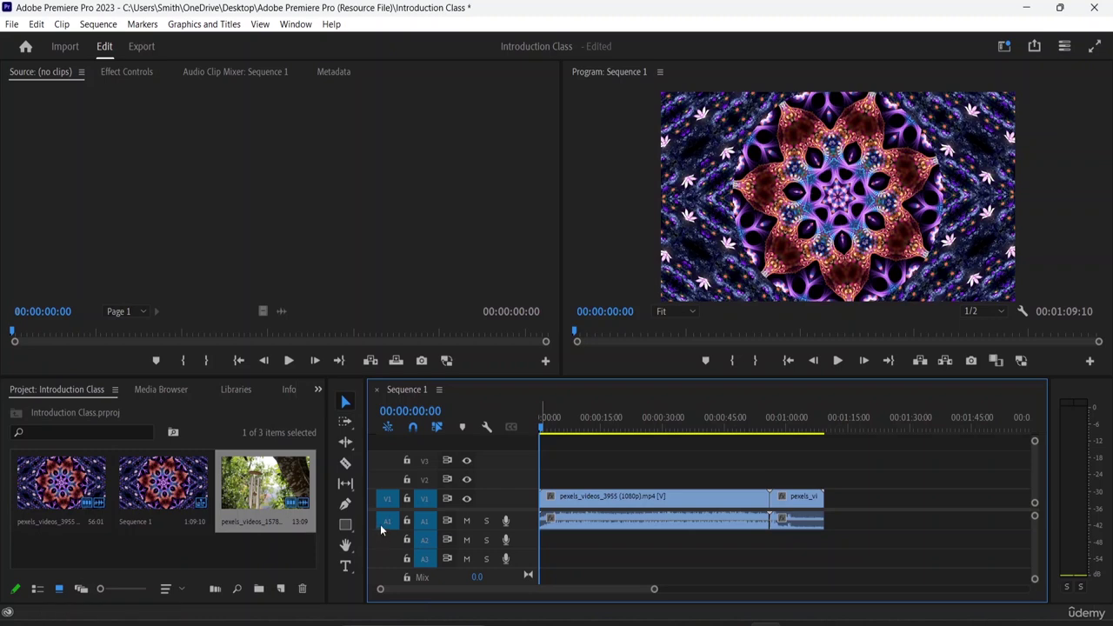
Try moving the second clip further along the timeline, leaving a gap after the first clip, and undo the move
click(793, 493)
drag(793, 493, 915, 522)
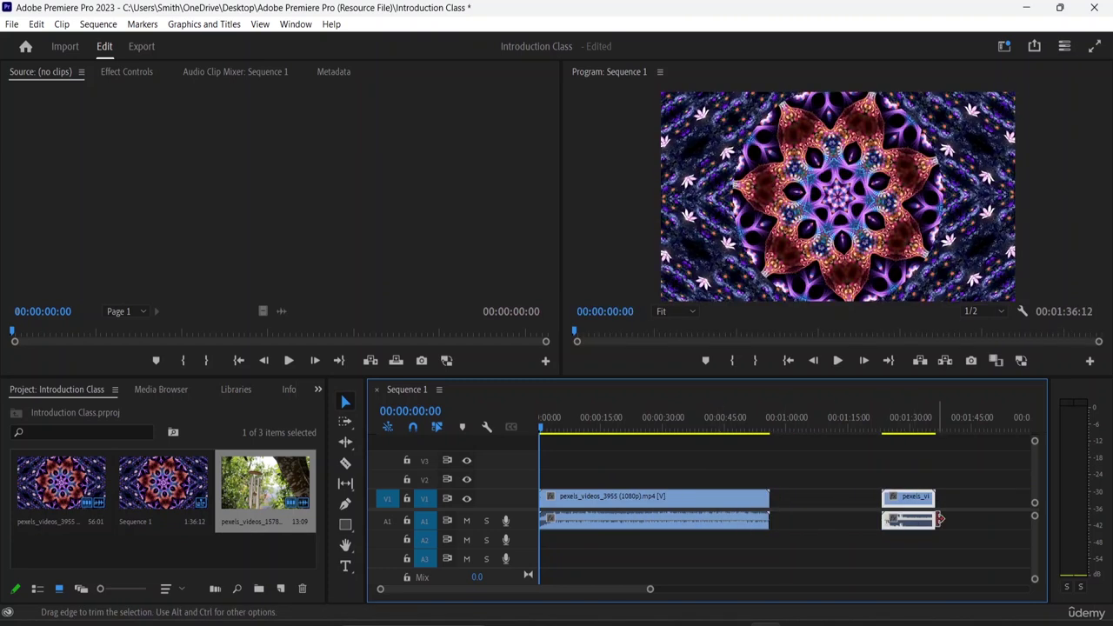
key(ctrl+z)
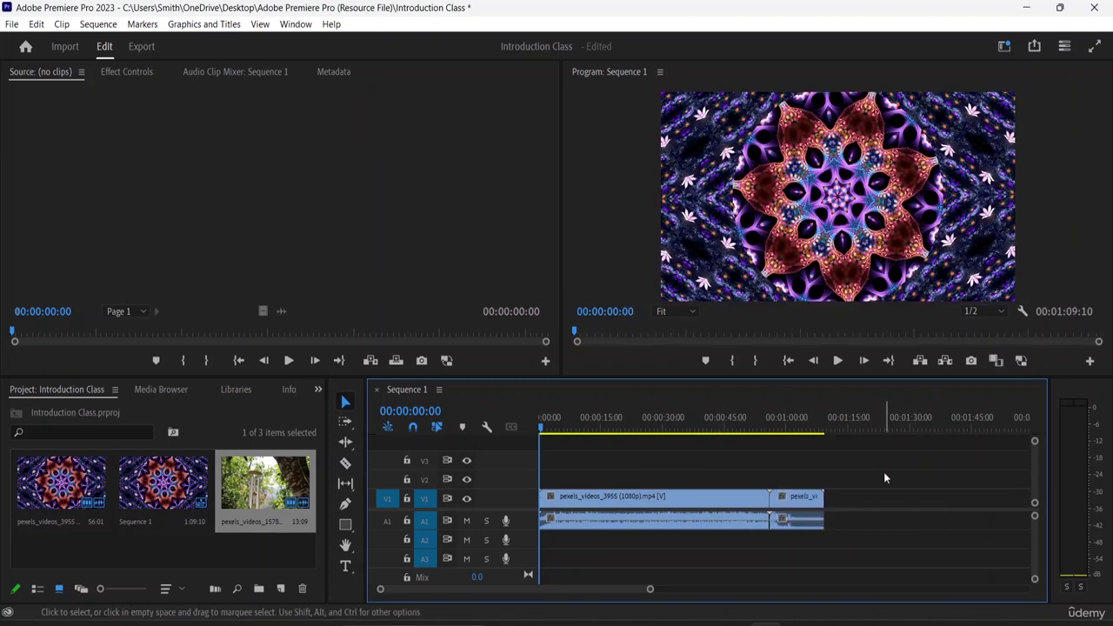
Select the pexels_videos_3955 clip together with its linked audio in the Sequence 1 timeline
click(387, 520)
drag(712, 503, 796, 511)
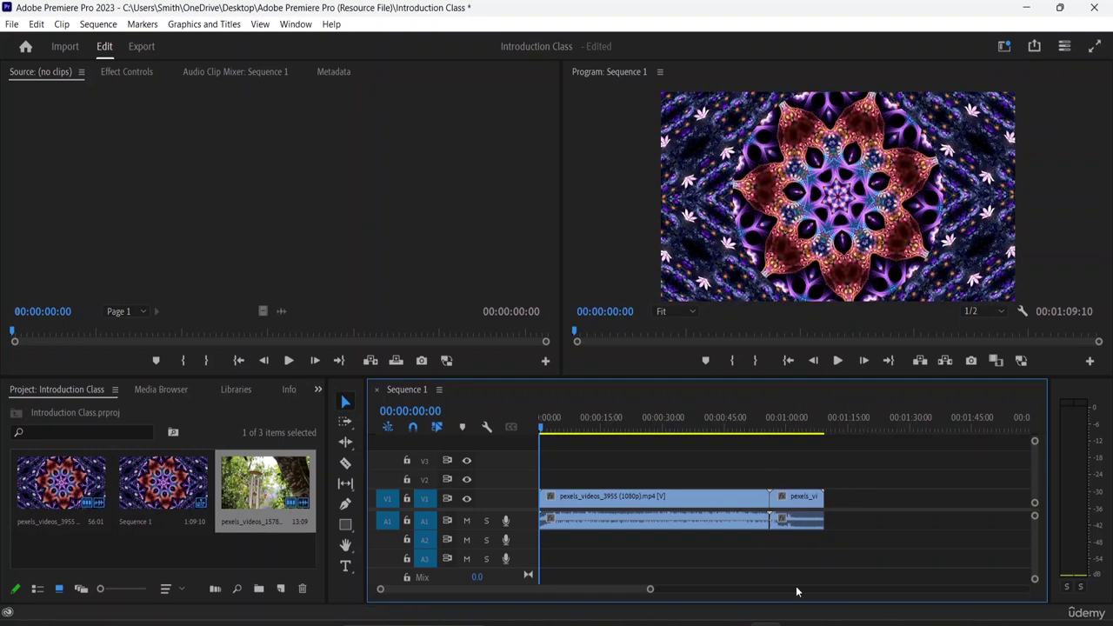
click(559, 523)
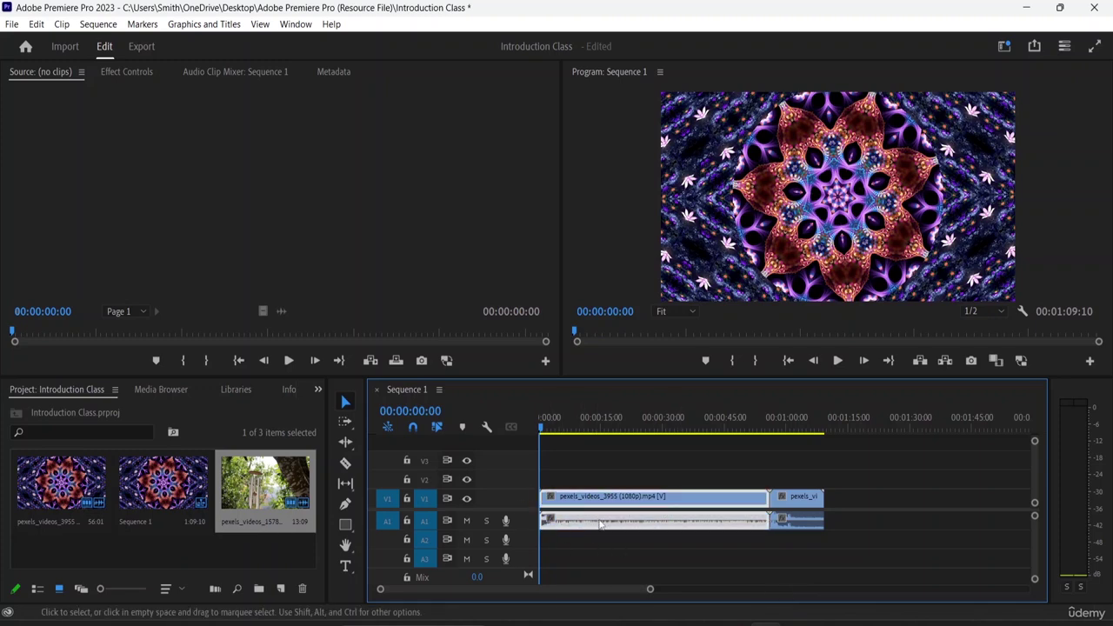
mouse_move(619, 527)
mouse_down()
mouse_move(637, 555)
mouse_move(722, 561)
mouse_move(619, 541)
mouse_move(609, 522)
mouse_up()
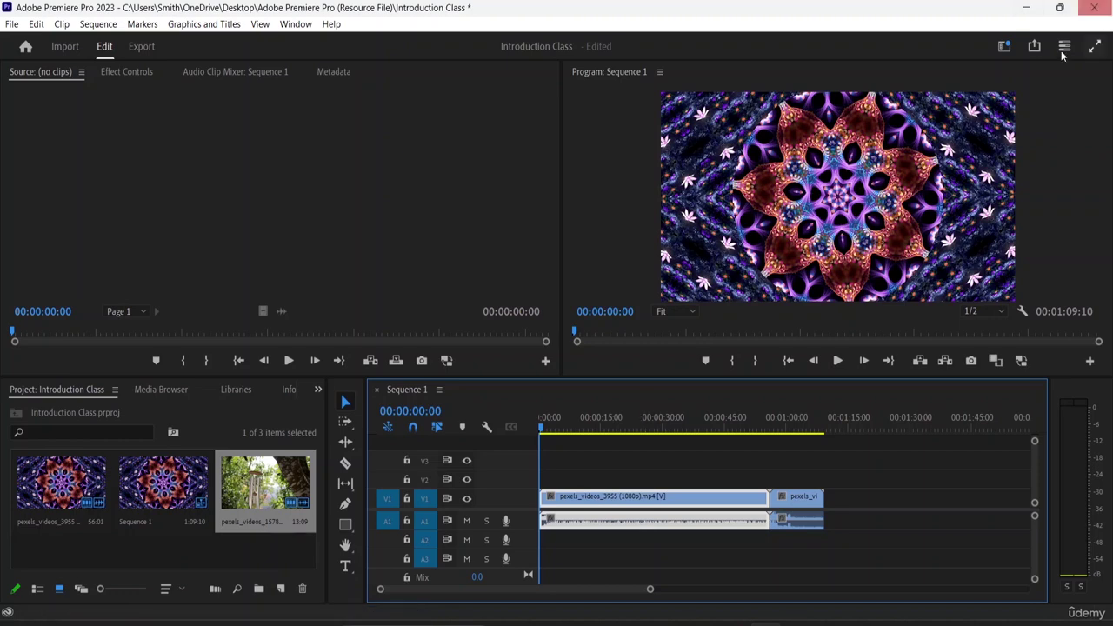
click(321, 232)
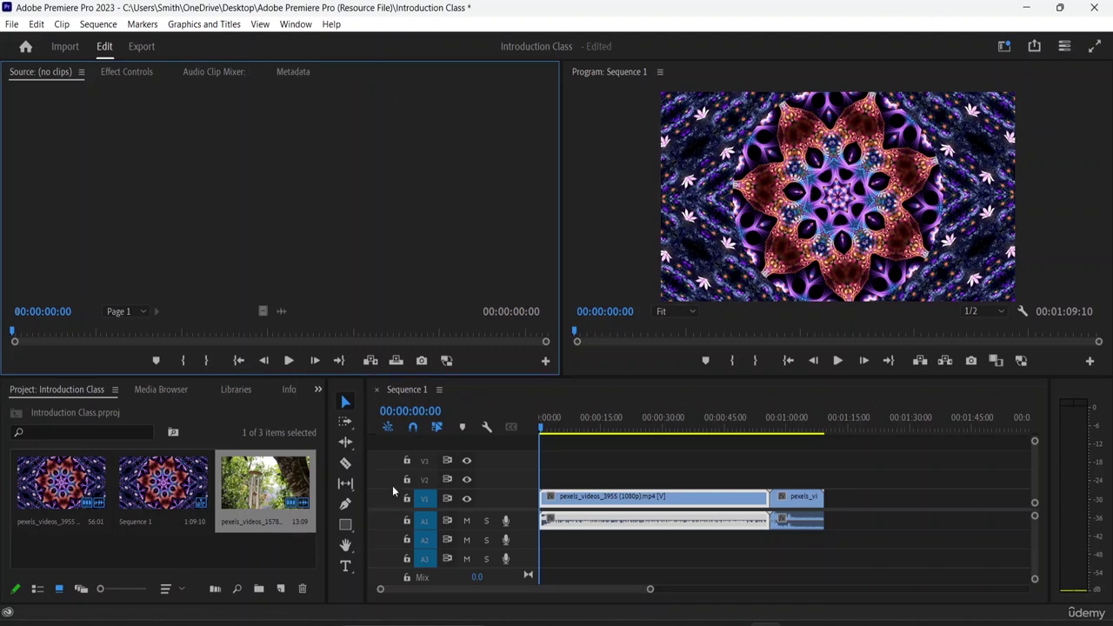
click(346, 386)
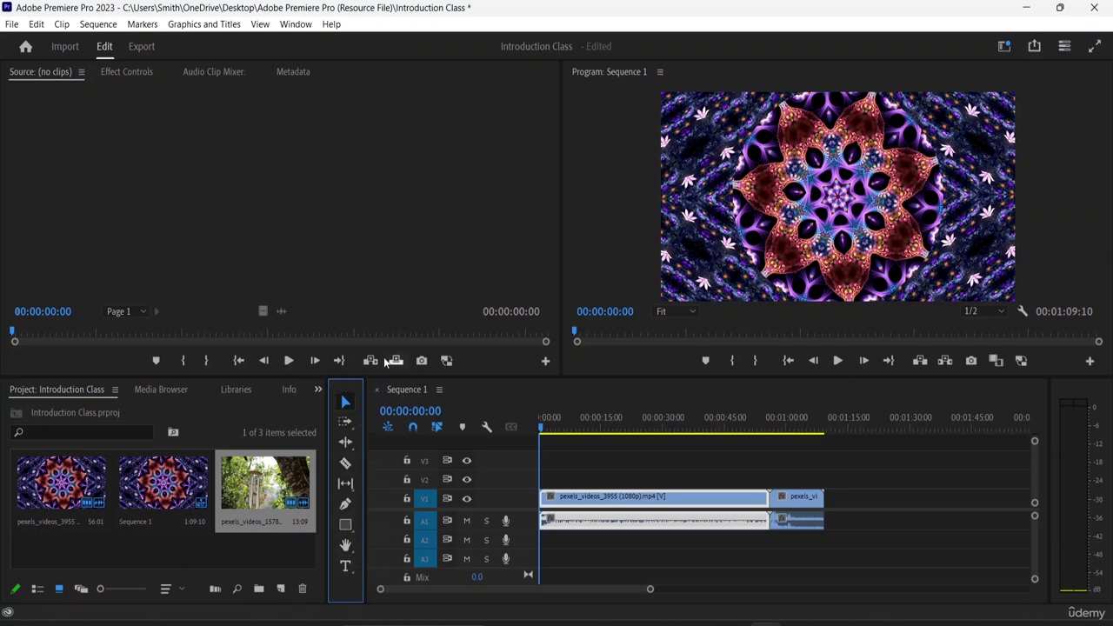
click(329, 180)
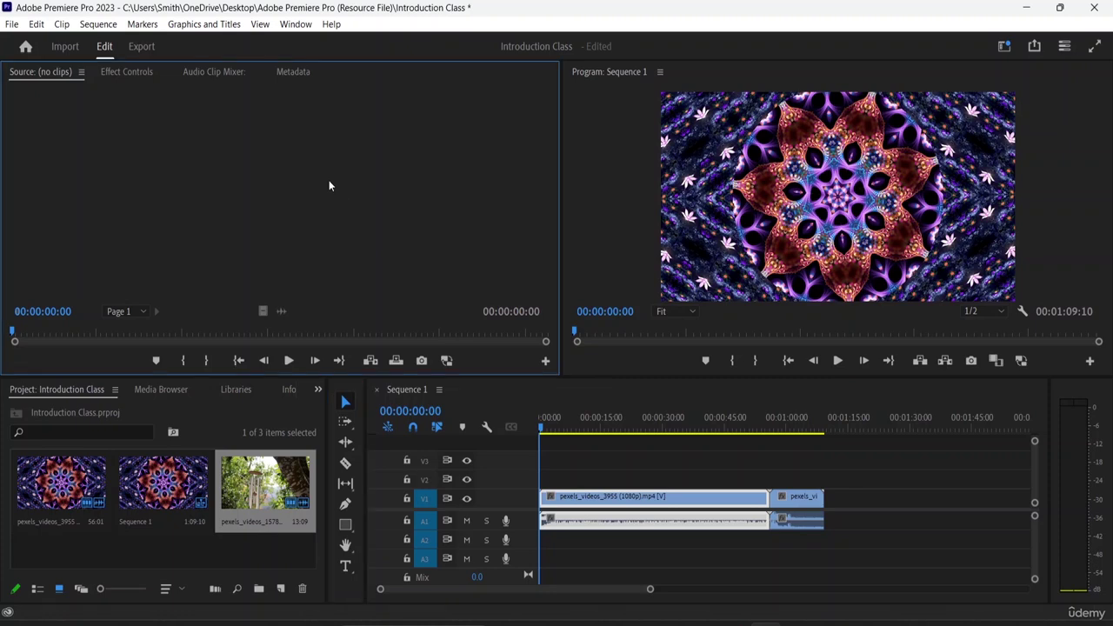
Place the playhead at 00:00:19:15 in Sequence 1 and examine the timeline at closer and wider zoom levels
click(602, 174)
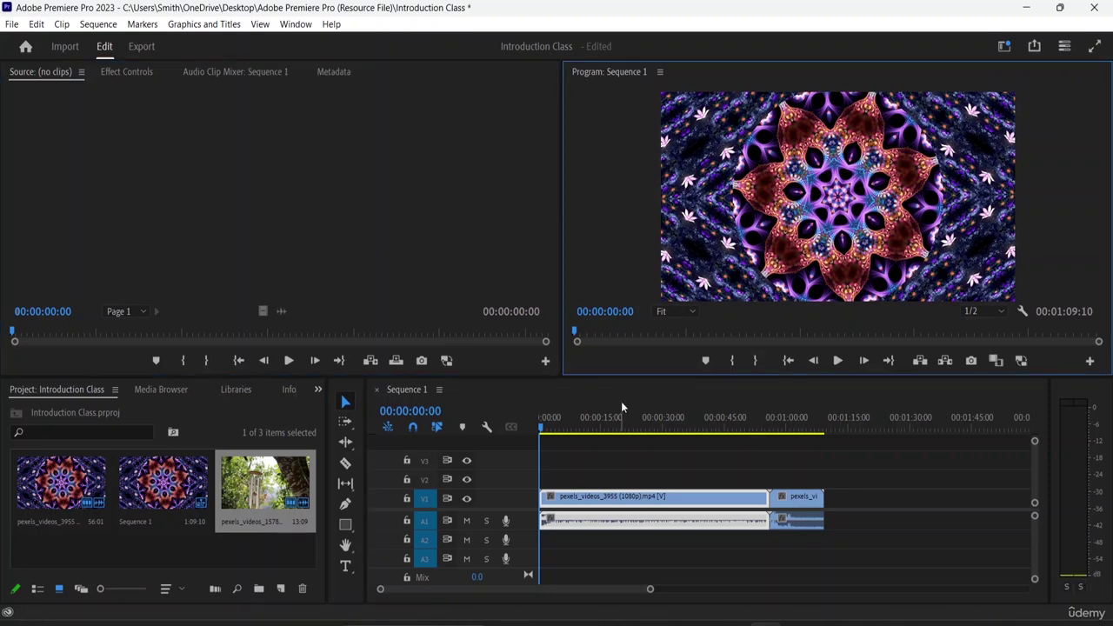
click(619, 424)
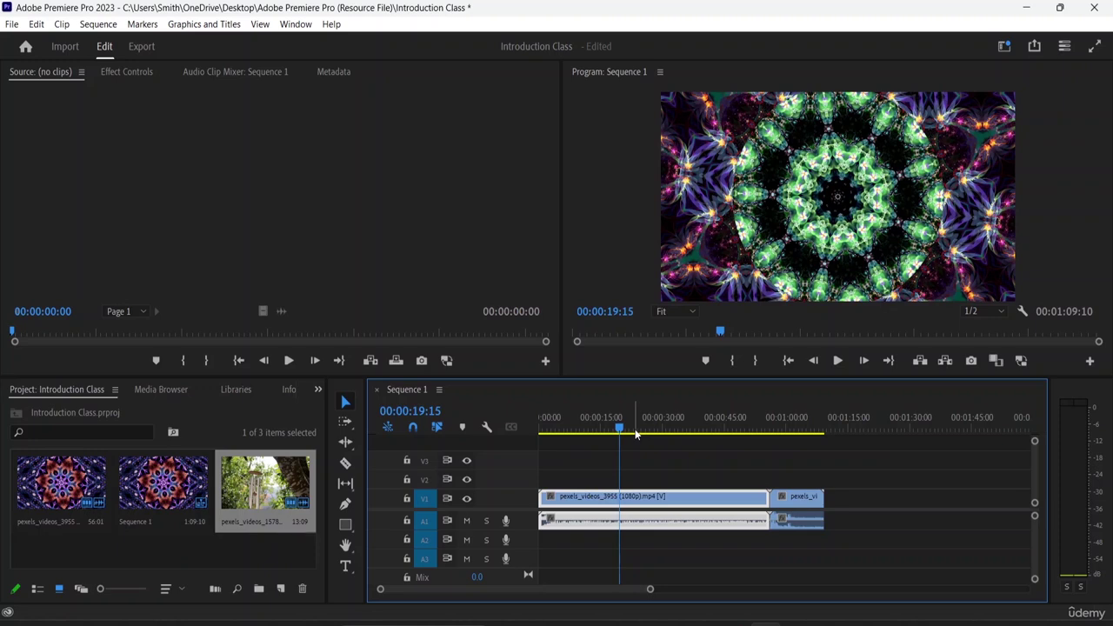
key(equal)
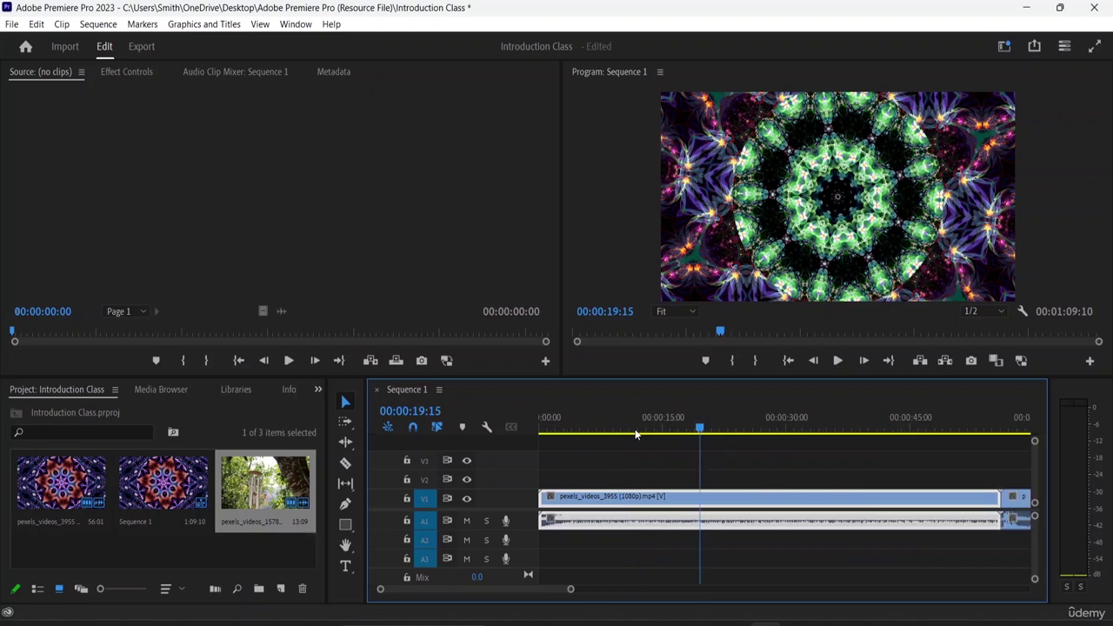
key(equal)
key(equal)
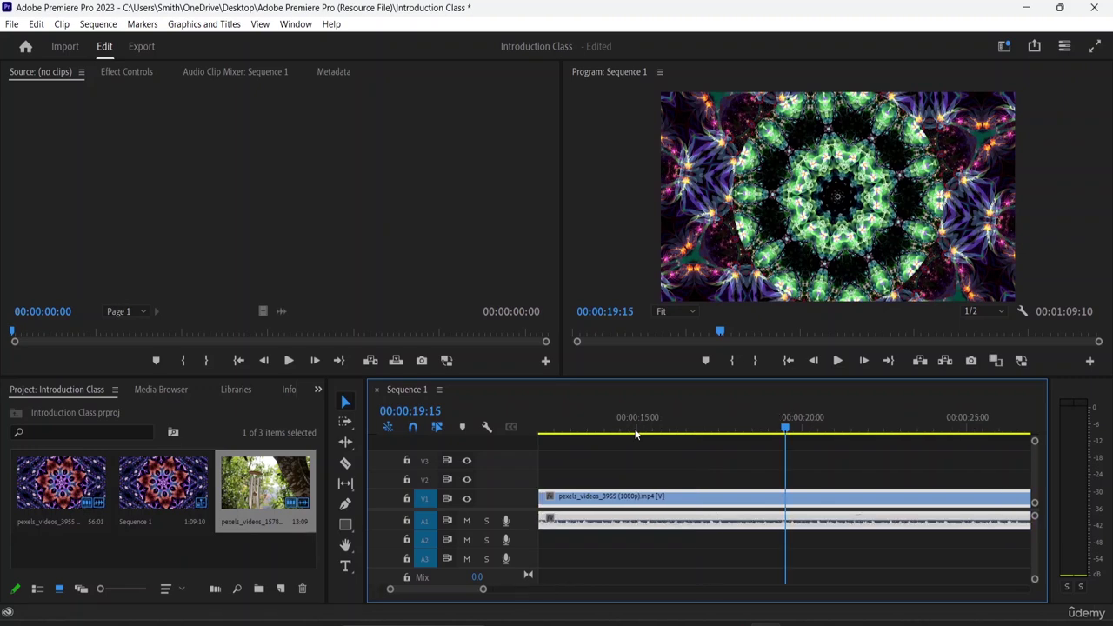
key(minus)
key(minus)
key(minus)
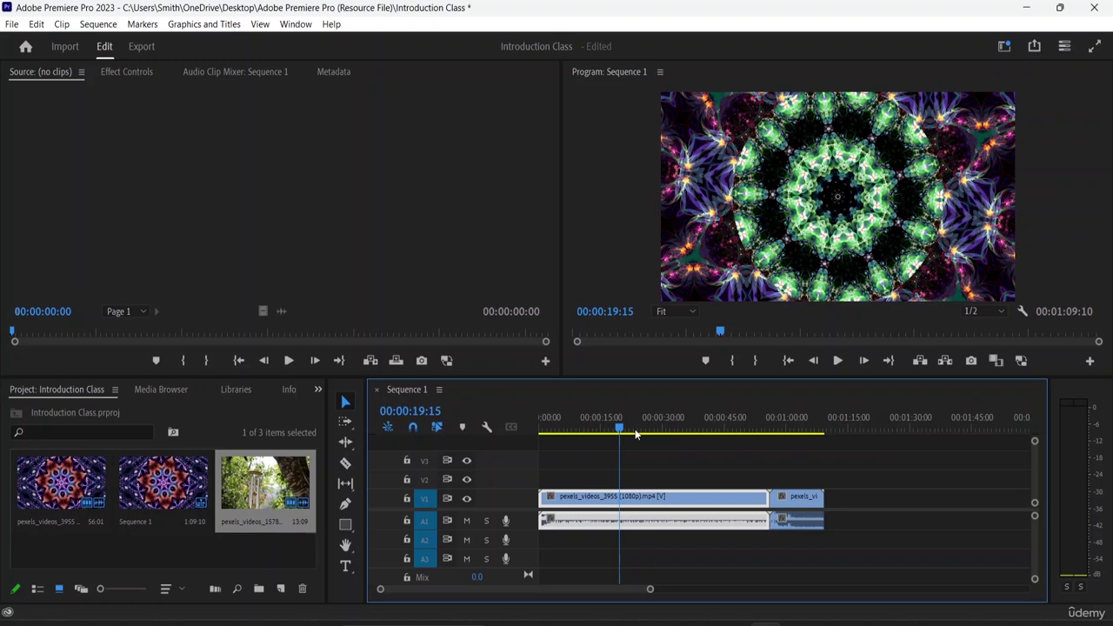
click(530, 219)
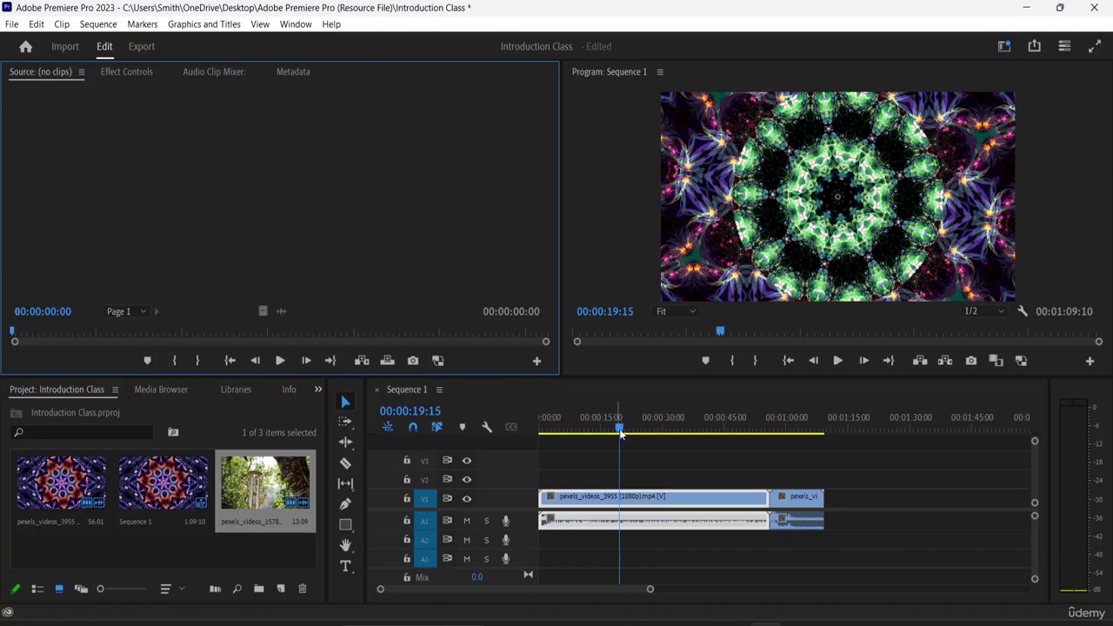
Scrub through the first clip and play Sequence 1 briefly from 00:00:08:18
drag(621, 433, 638, 458)
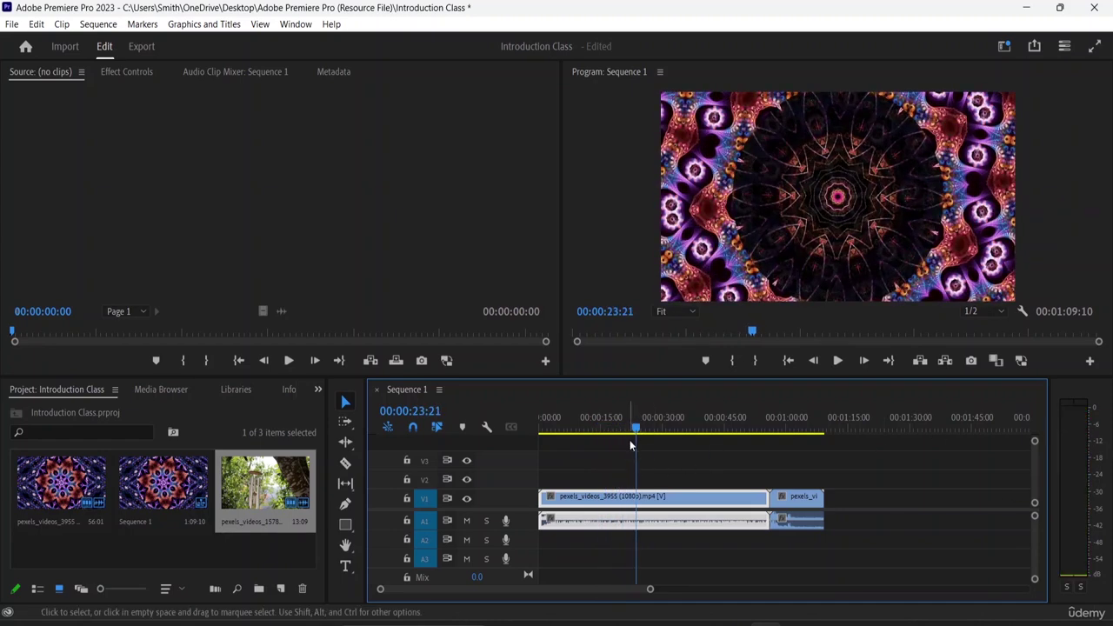
drag(636, 430, 574, 432)
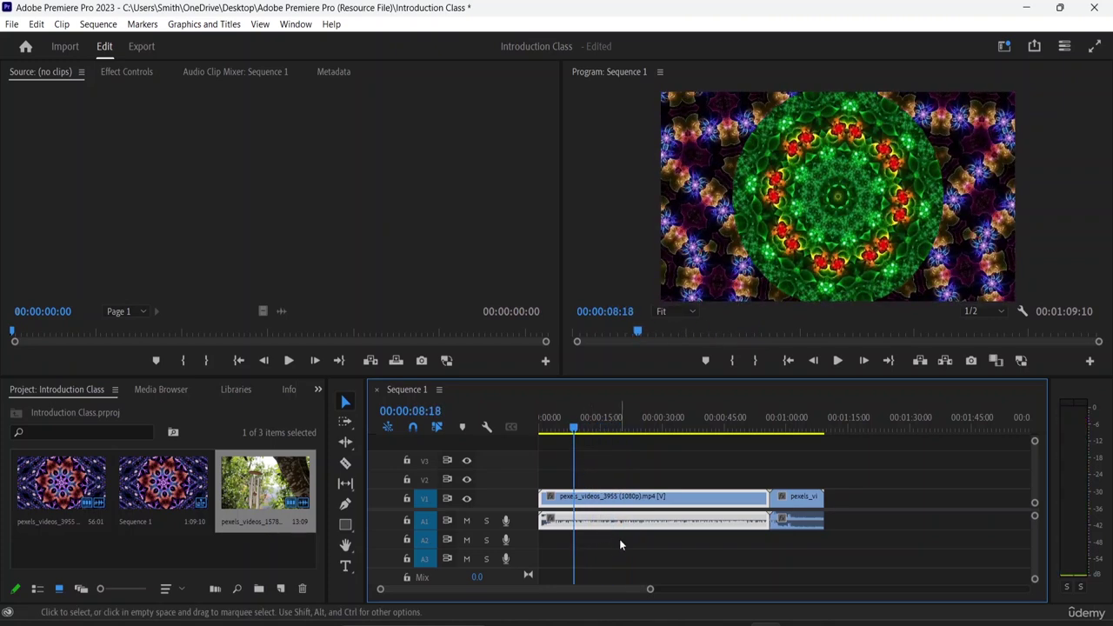
key(space)
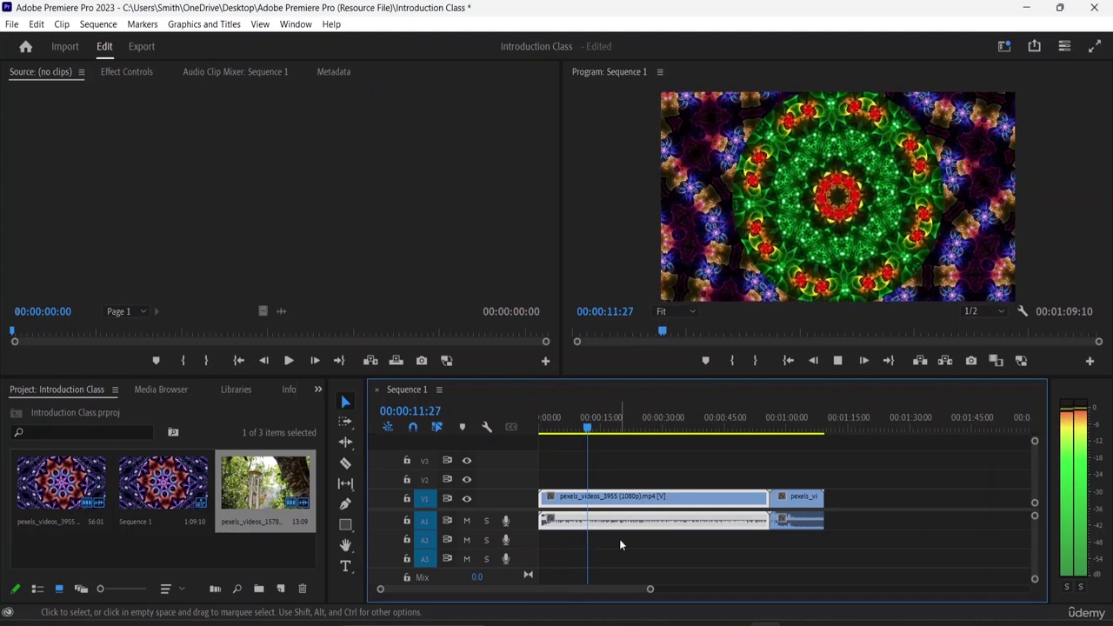
key(space)
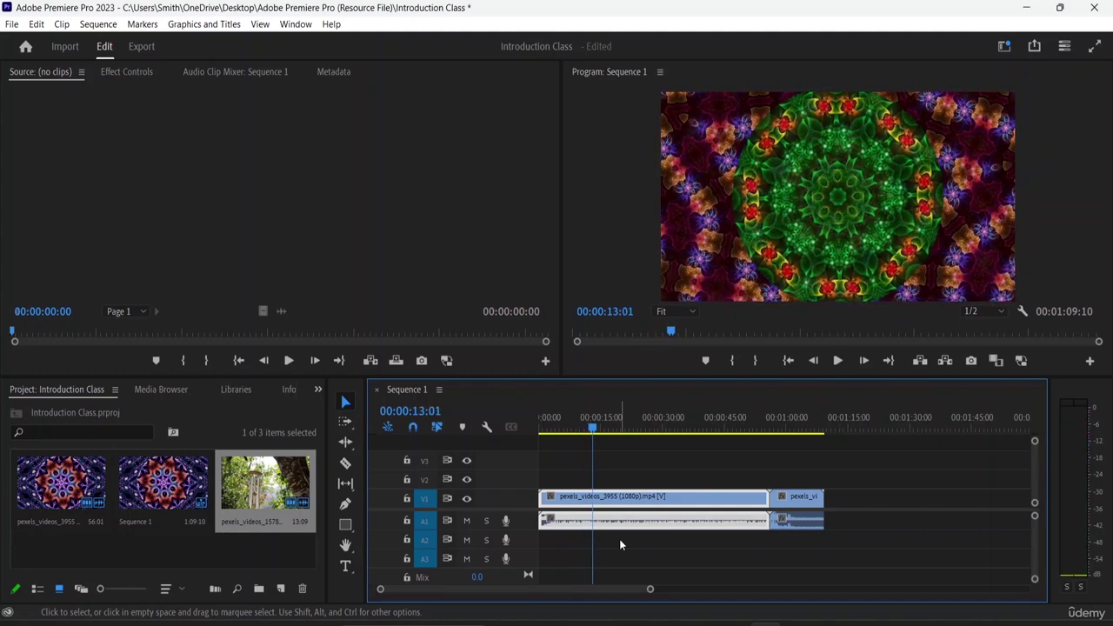
Split the pexels_videos_3955 clip and its linked audio at 00:00:17:00 with the Razor tool
drag(592, 429, 609, 431)
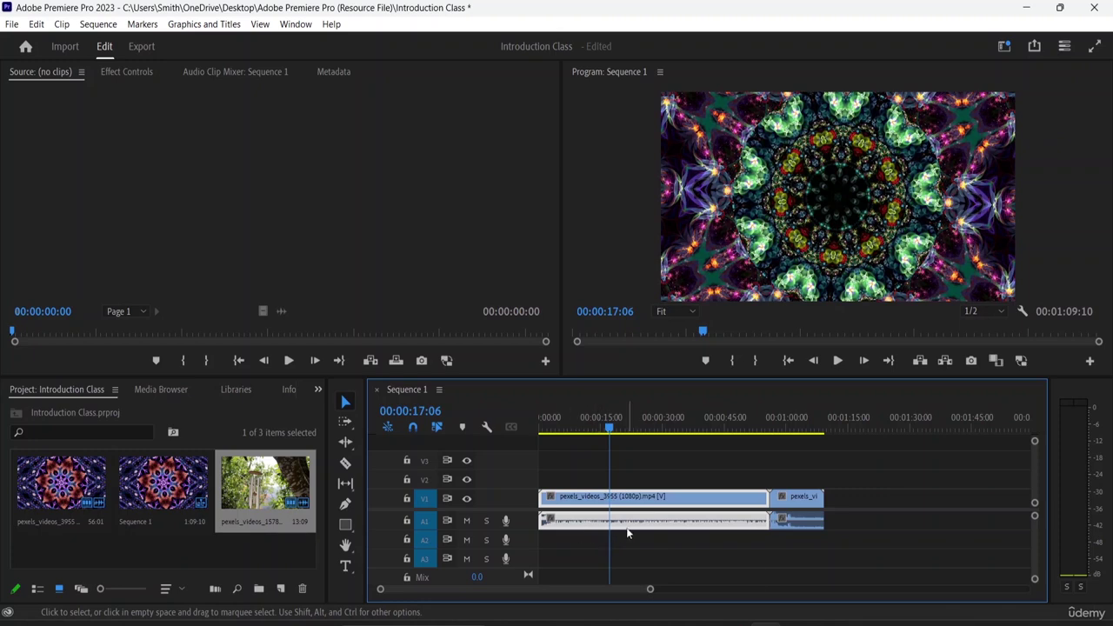
key(=)
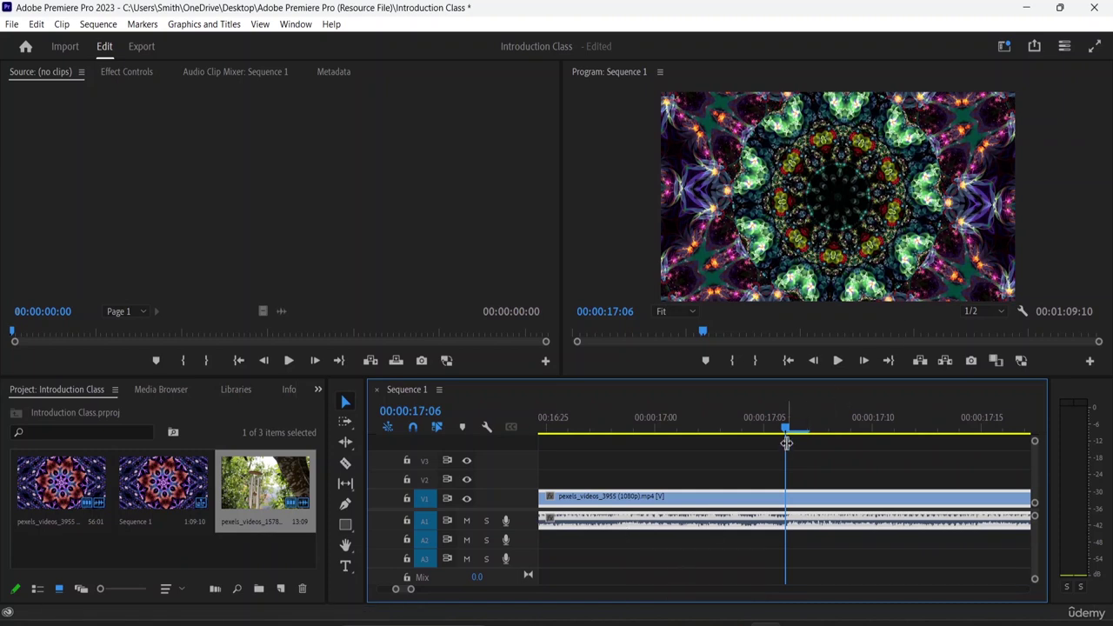
drag(786, 431, 653, 445)
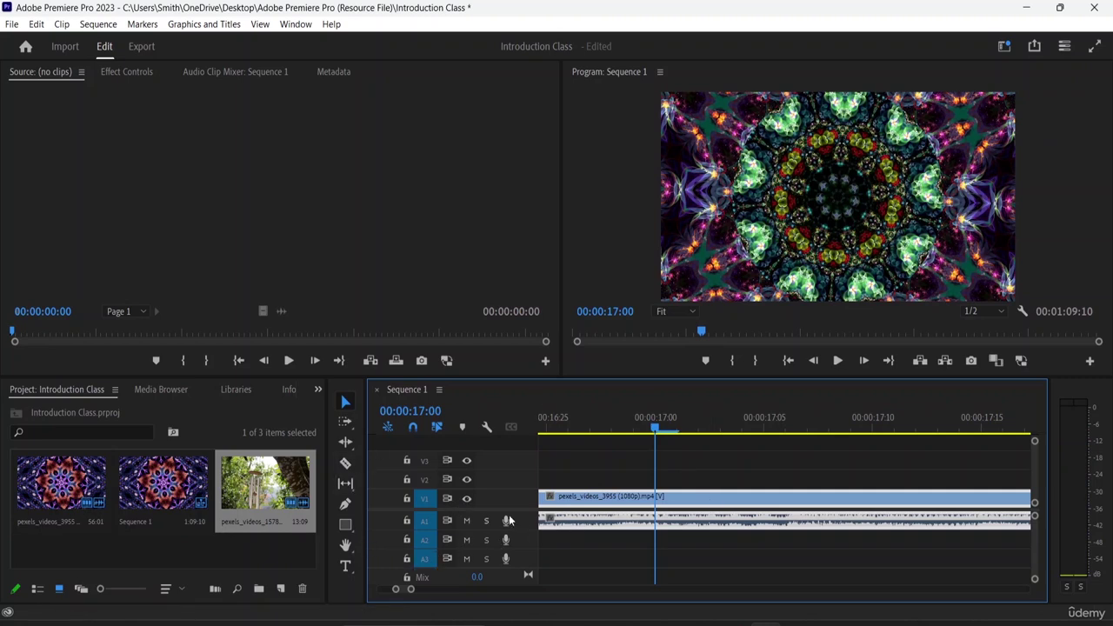
click(346, 465)
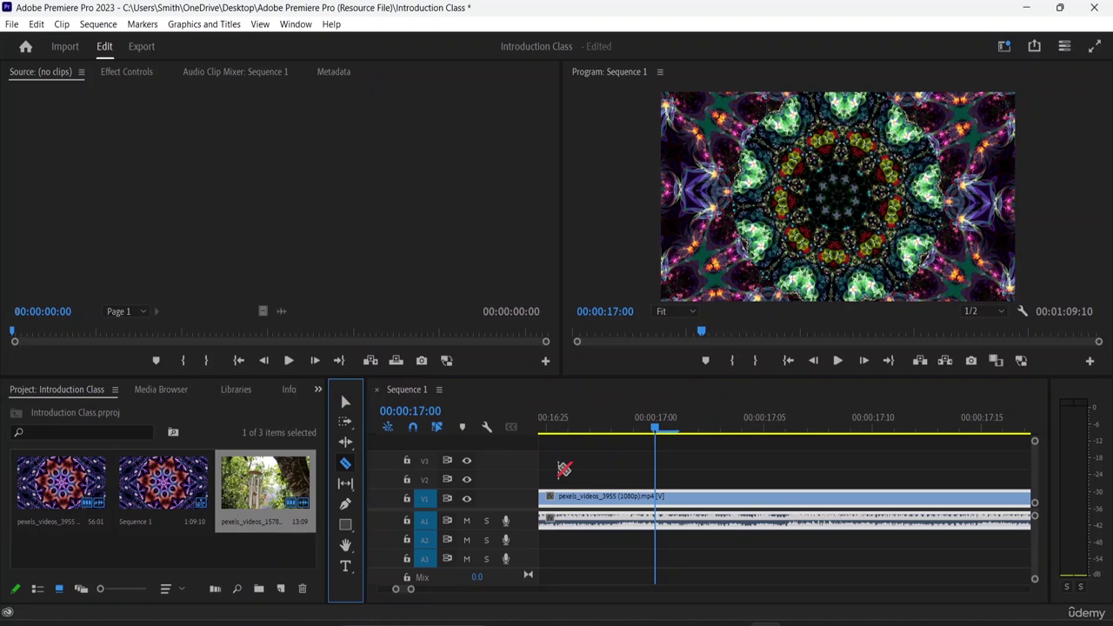
click(659, 444)
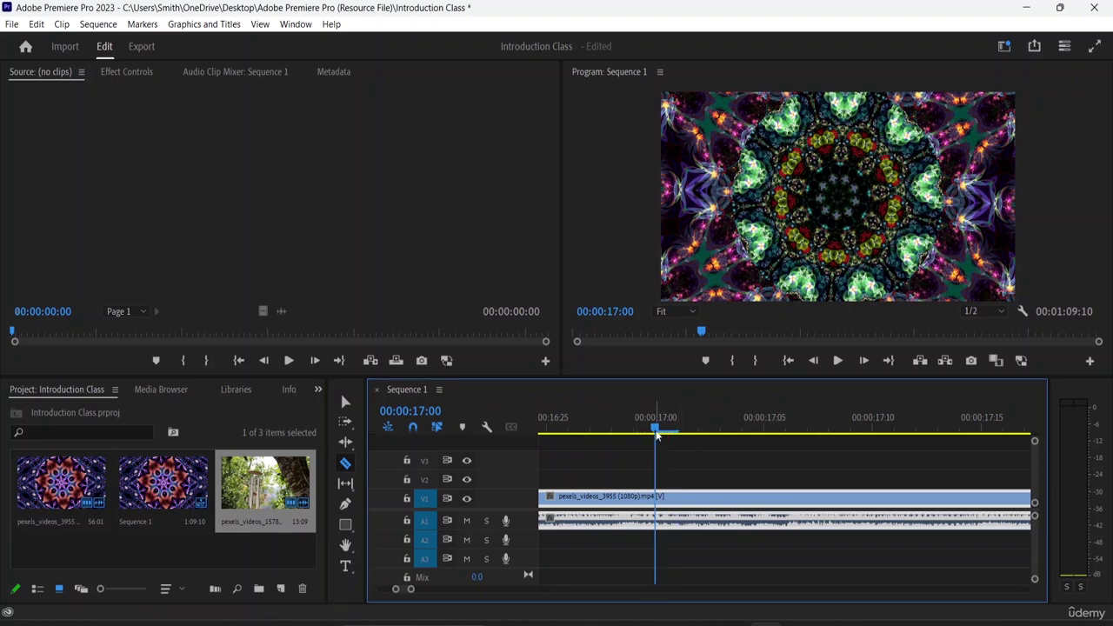
mouse_move(657, 431)
mouse_down()
mouse_move(683, 433)
mouse_move(656, 443)
mouse_up()
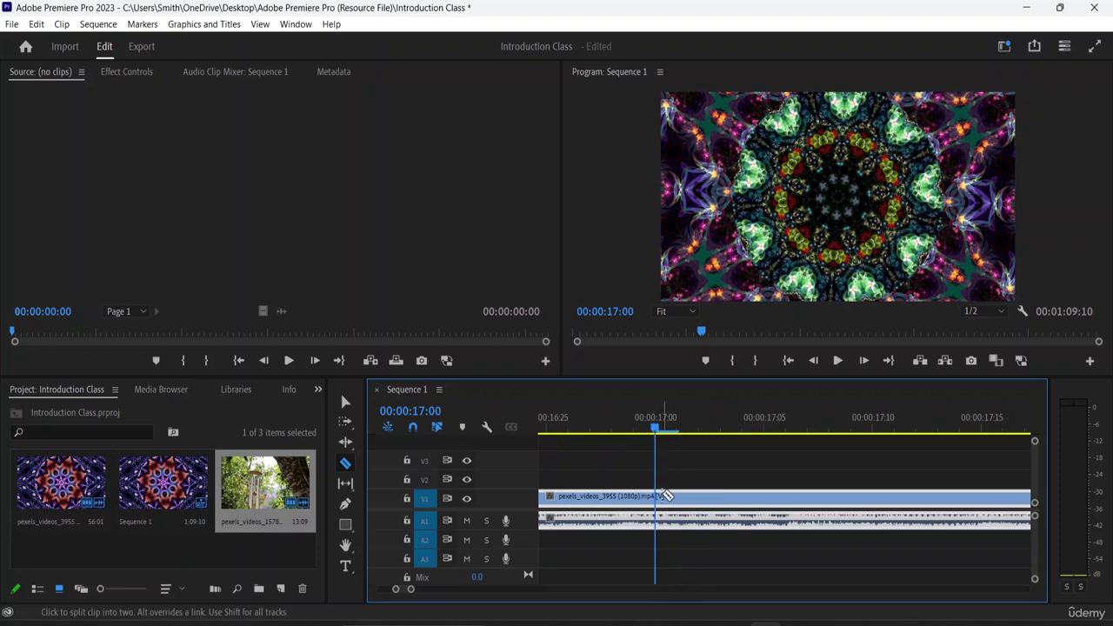
click(664, 496)
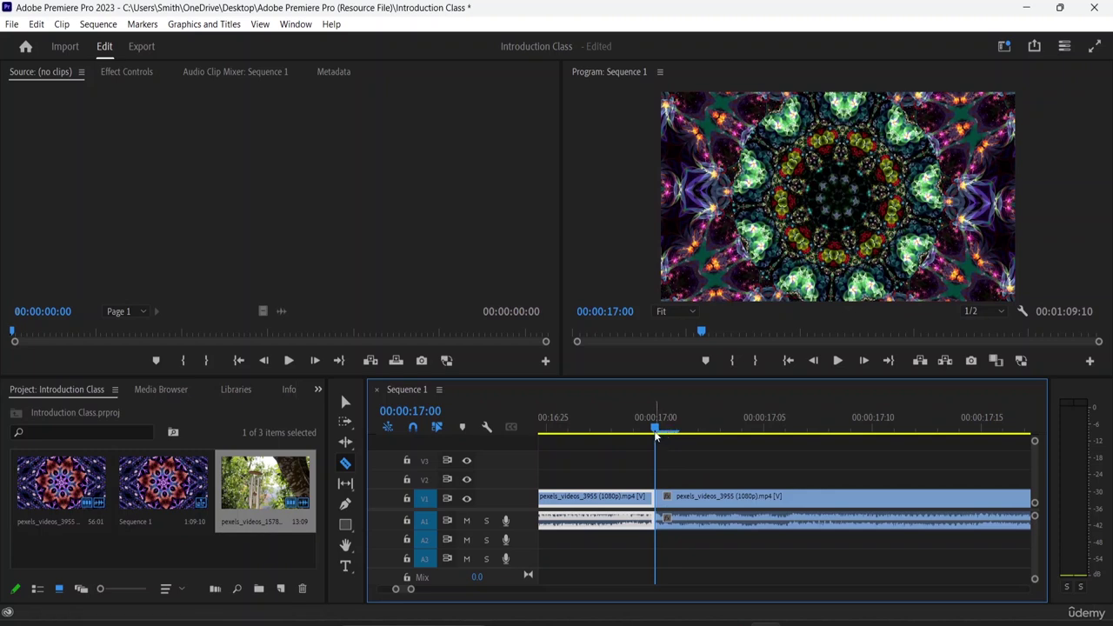
Split the pexels_videos_3955 clip and its audio again at 00:00:17:15 and switch to the Selection tool
drag(657, 438, 982, 465)
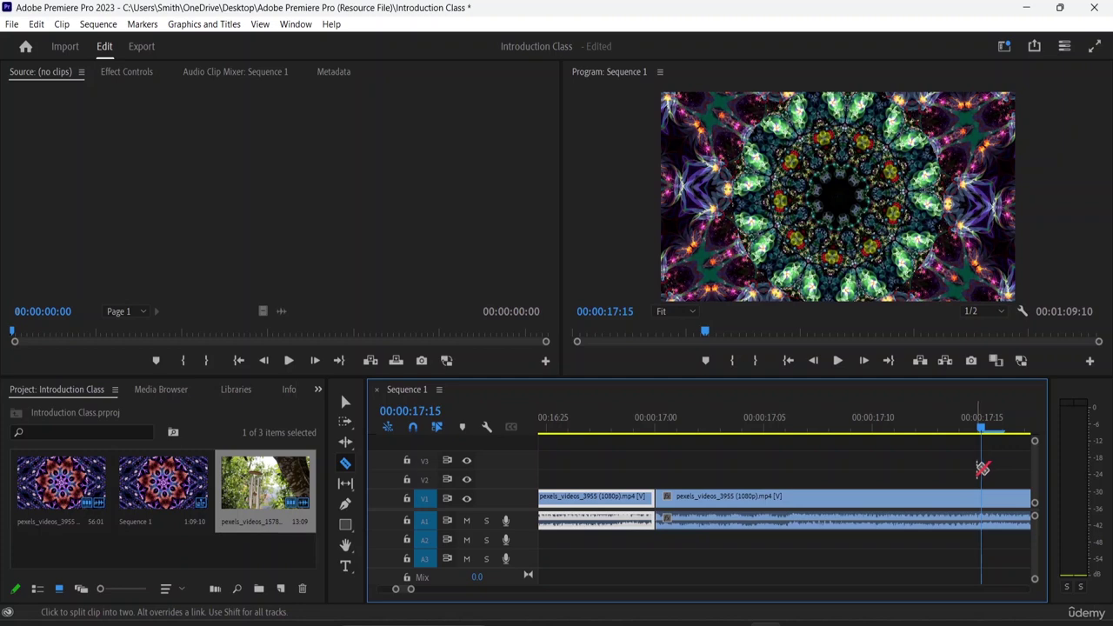
click(982, 514)
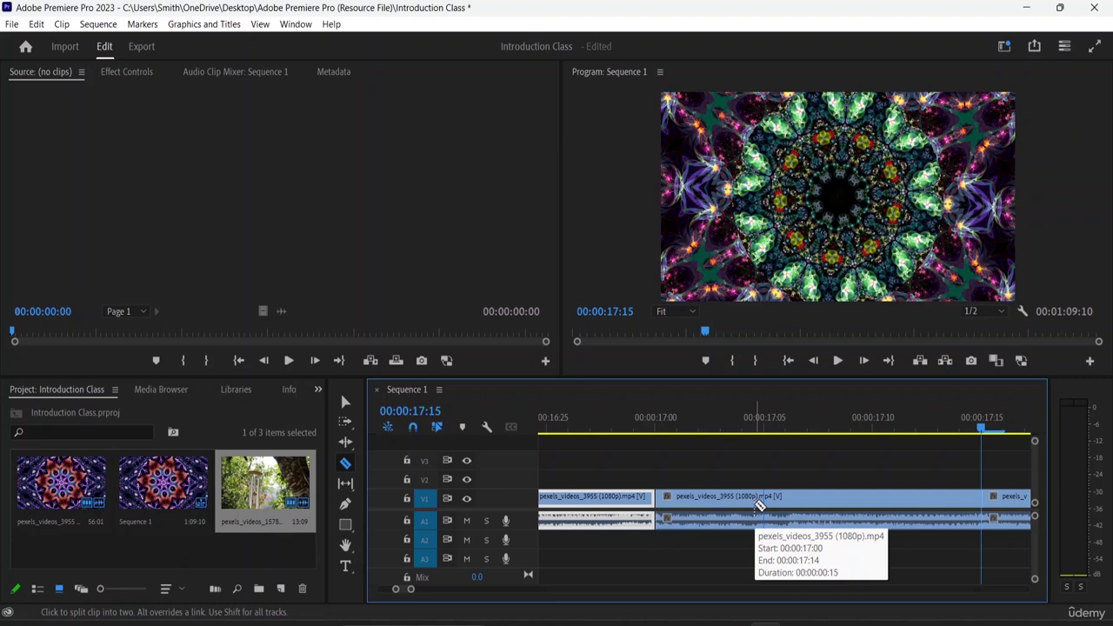
key(ctrl+minus)
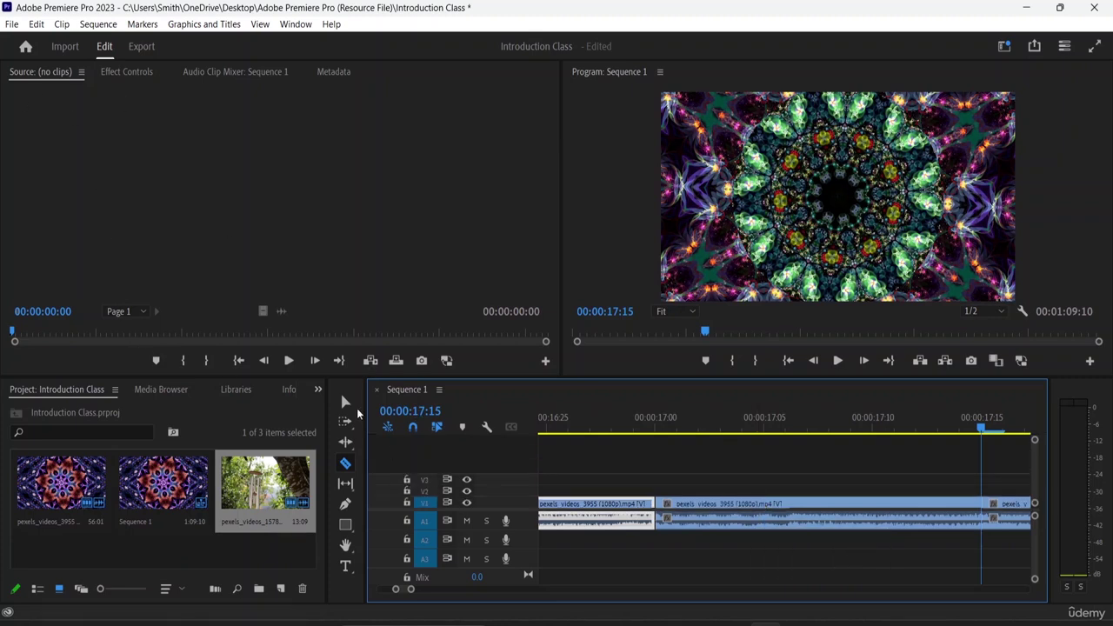
click(348, 408)
click(345, 404)
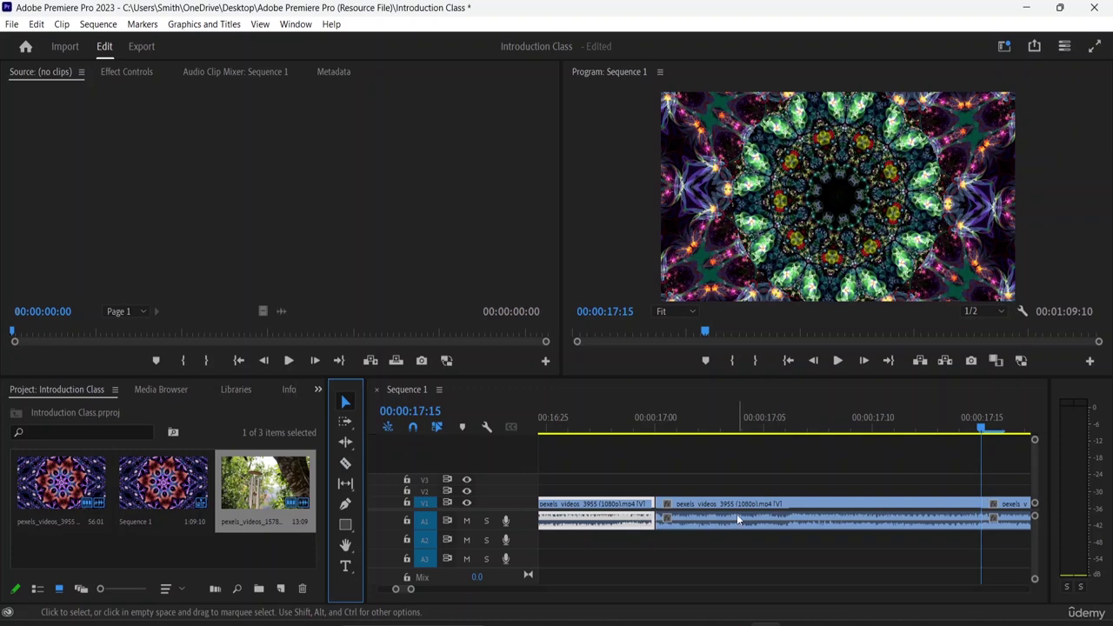
Delete the pexels_videos_3955 segment before the 00:00:17:00 cut together with its audio, without closing the gap
drag(982, 430, 871, 447)
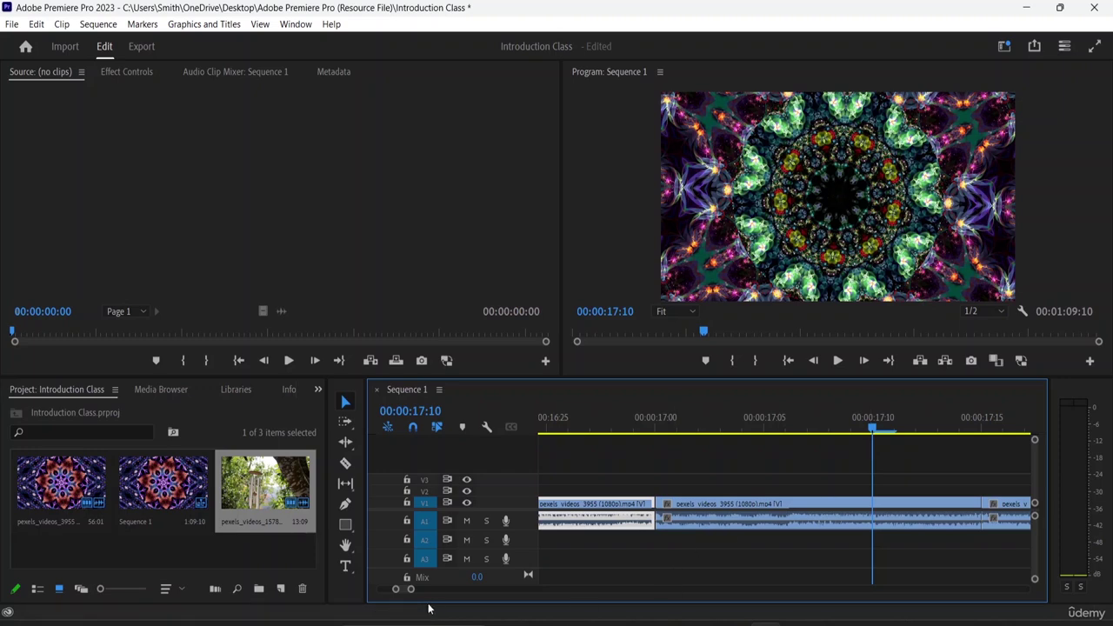
drag(408, 590, 580, 602)
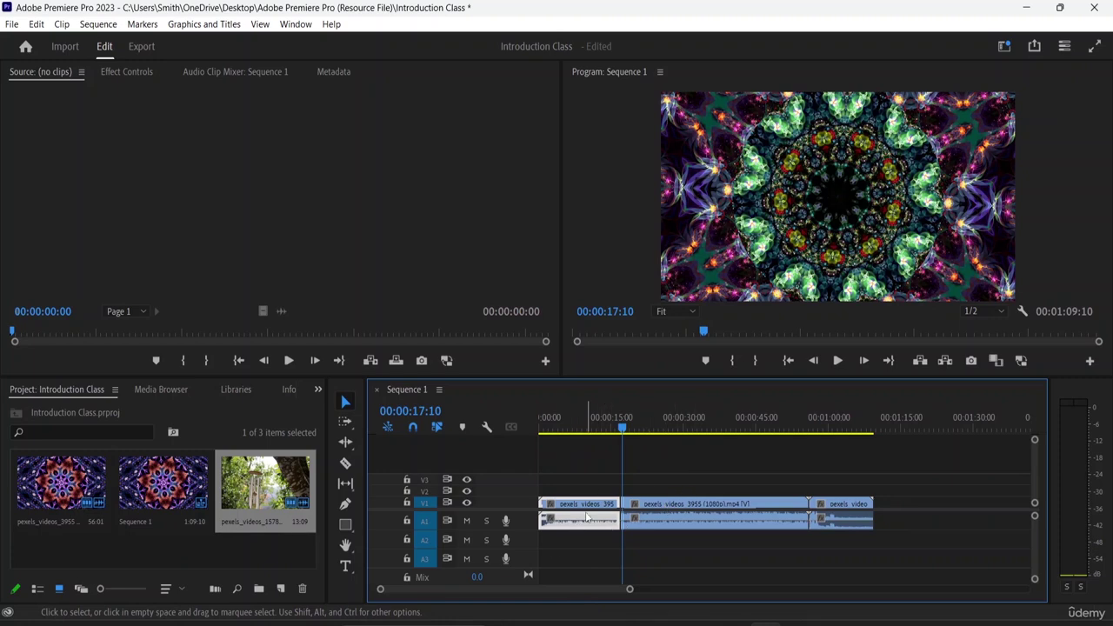
key(Delete)
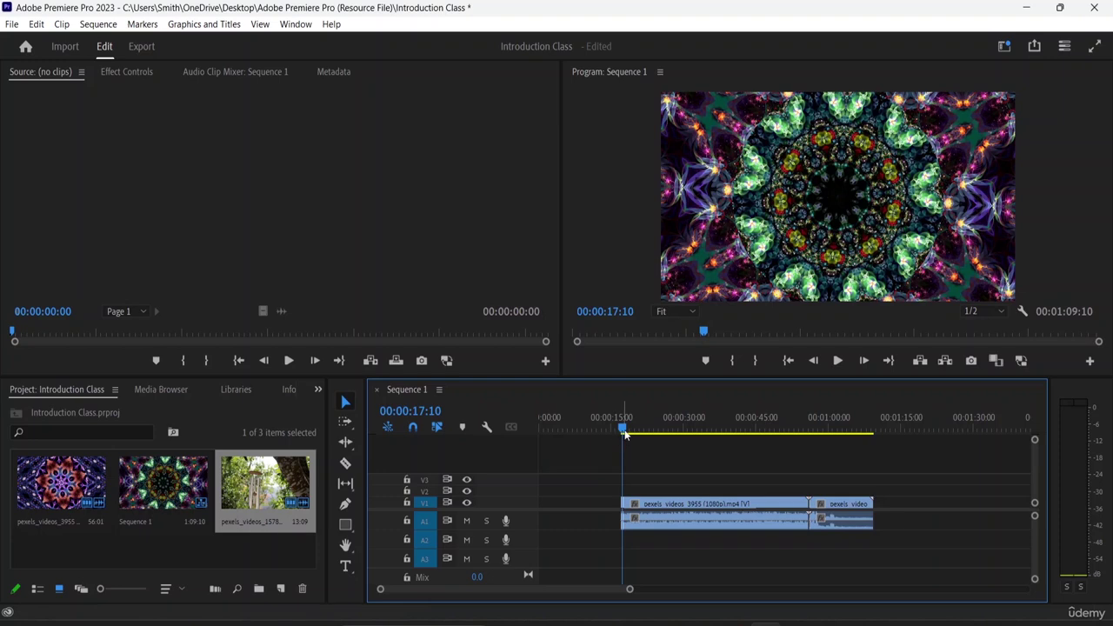
Move the long remaining pexels_videos_3955 segment to the sequence start and butt the pexels_videos_1578318 clip directly against its end
drag(621, 442, 709, 443)
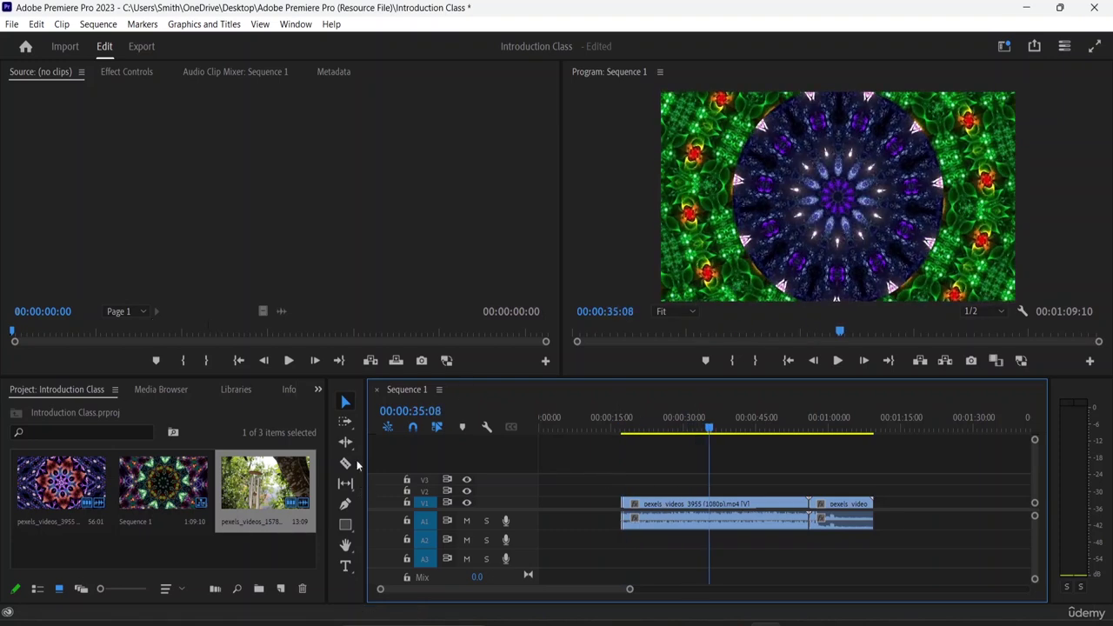
drag(689, 517, 606, 527)
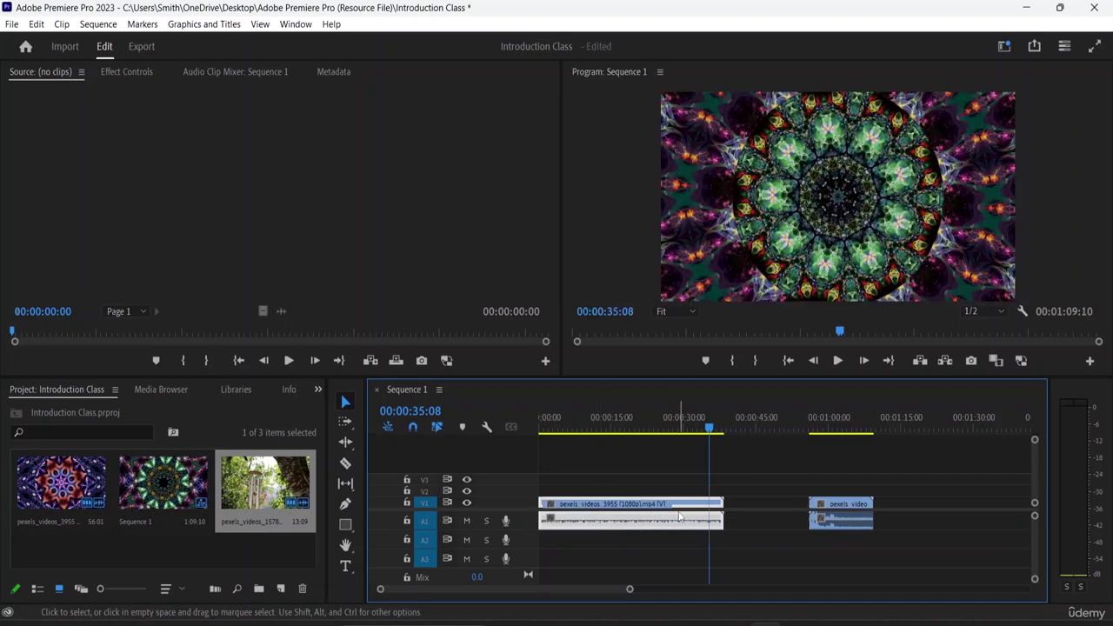
click(842, 506)
drag(840, 506, 756, 506)
click(754, 477)
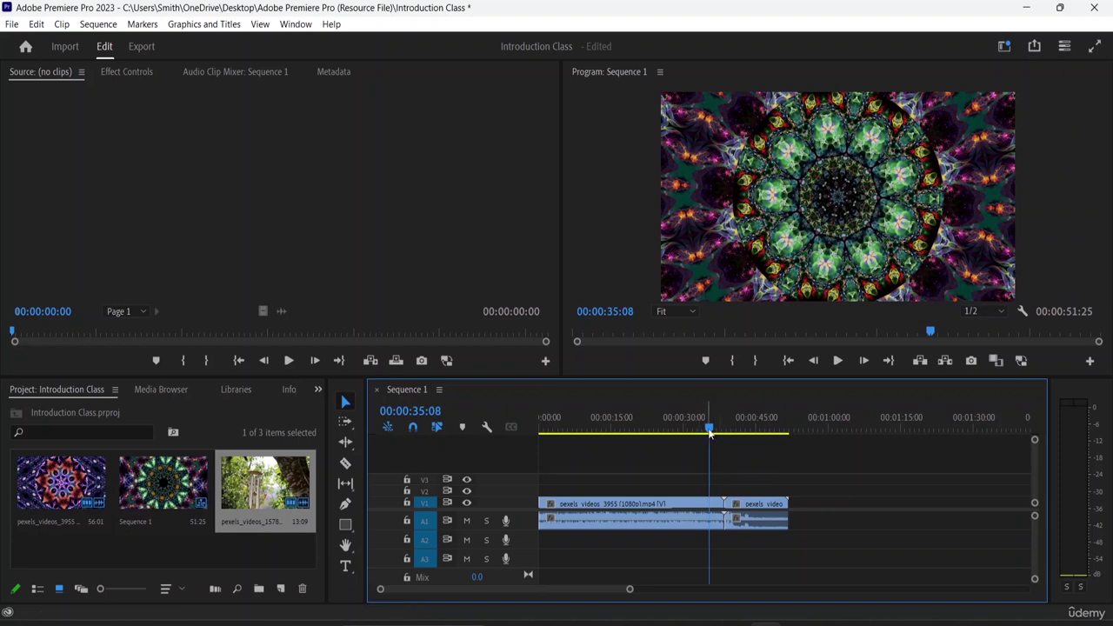
Play Sequence 1 across the join between the two clips and return the playhead to 00:00:34:02
drag(710, 432, 717, 436)
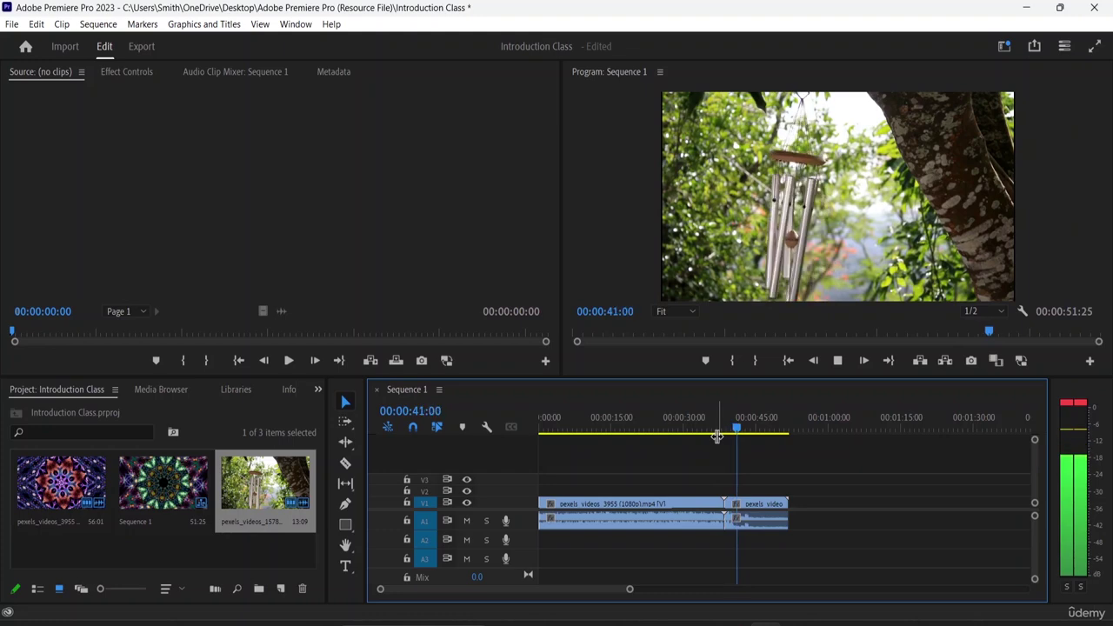
key(space)
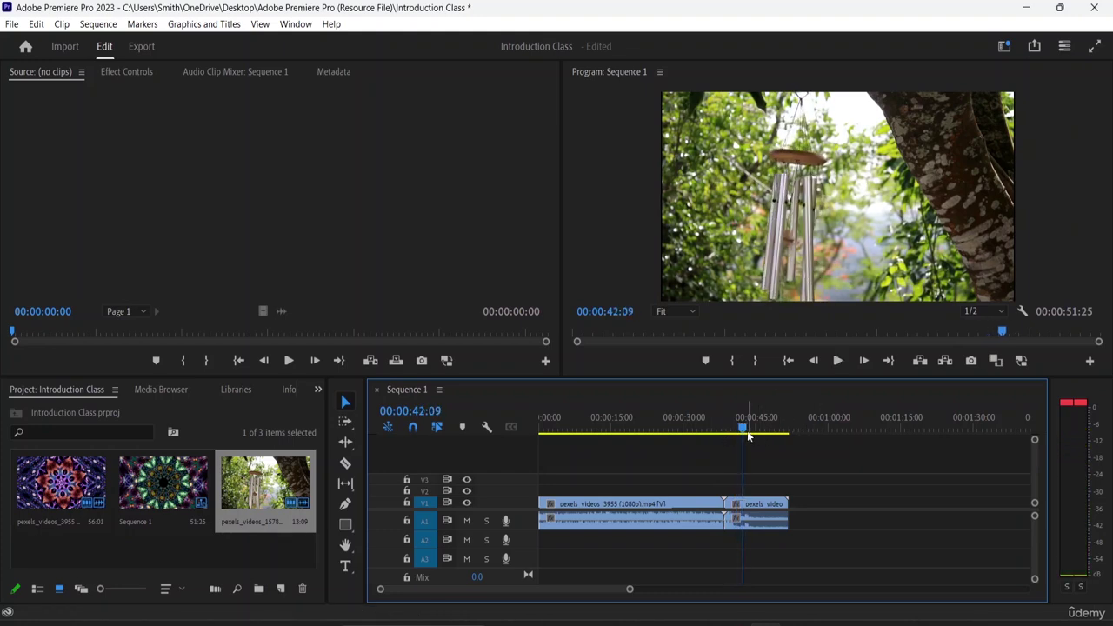
drag(746, 432, 704, 432)
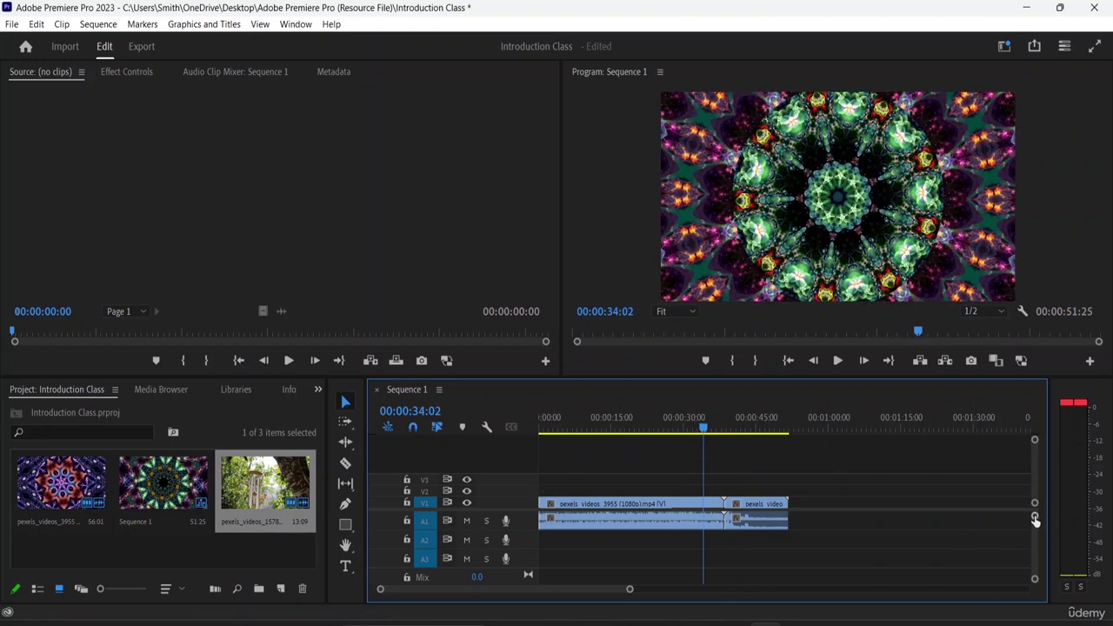
Increase the heights of the video and audio tracks to show clip thumbnails on V1 and large waveforms on A1
mouse_move(1035, 516)
mouse_down()
mouse_move(1037, 528)
mouse_move(1025, 500)
mouse_up()
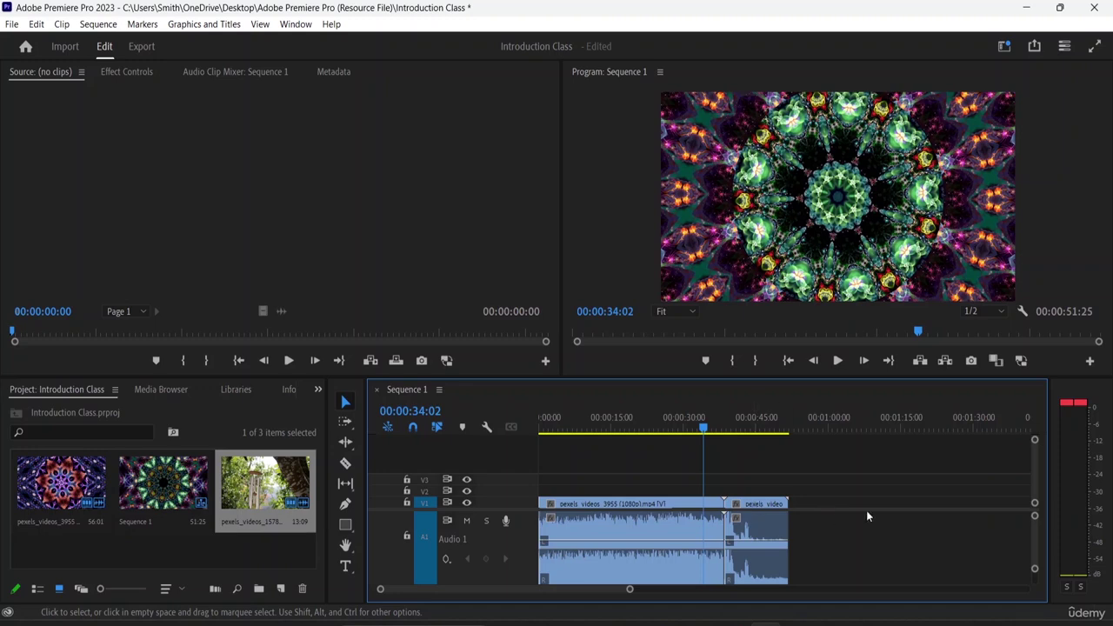
drag(1035, 503, 1035, 469)
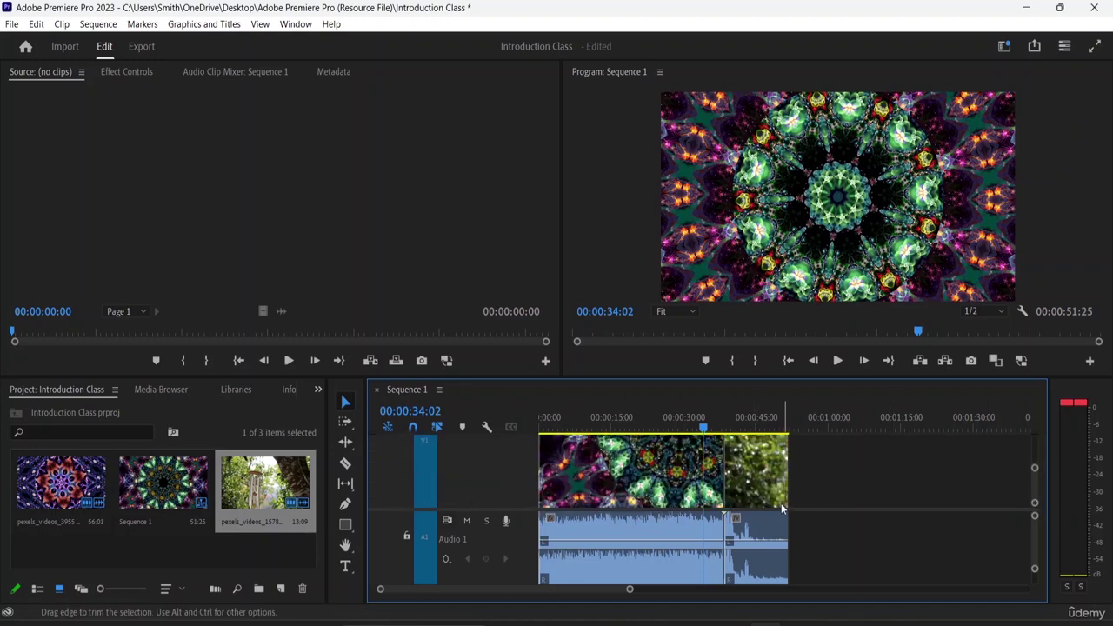
drag(1035, 470, 1031, 444)
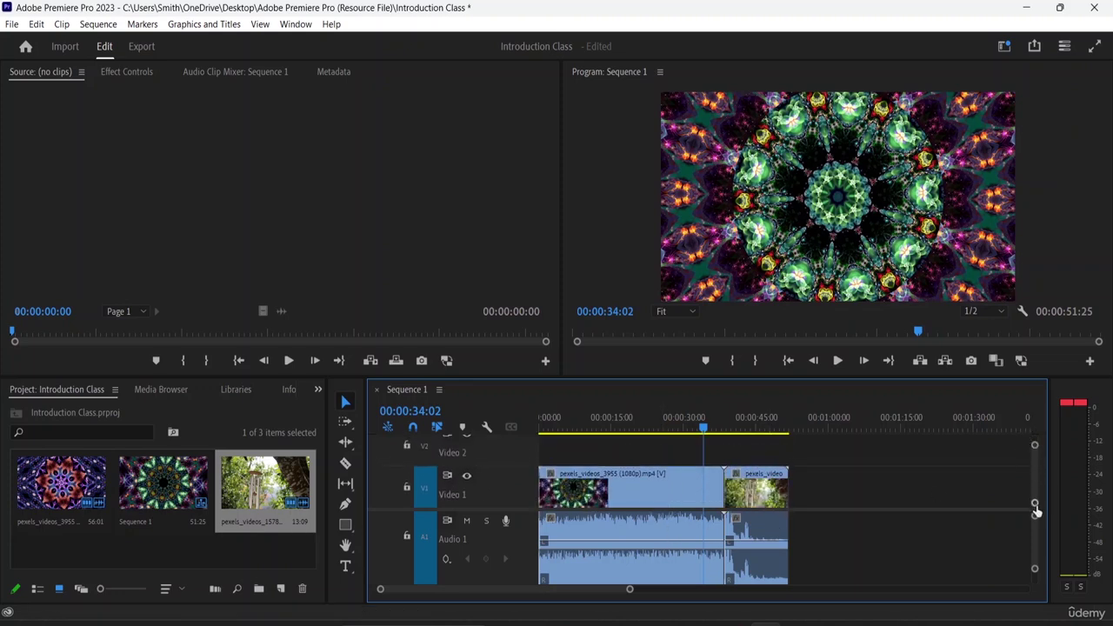
mouse_move(1035, 510)
mouse_down()
mouse_move(1034, 494)
mouse_move(1034, 532)
mouse_up()
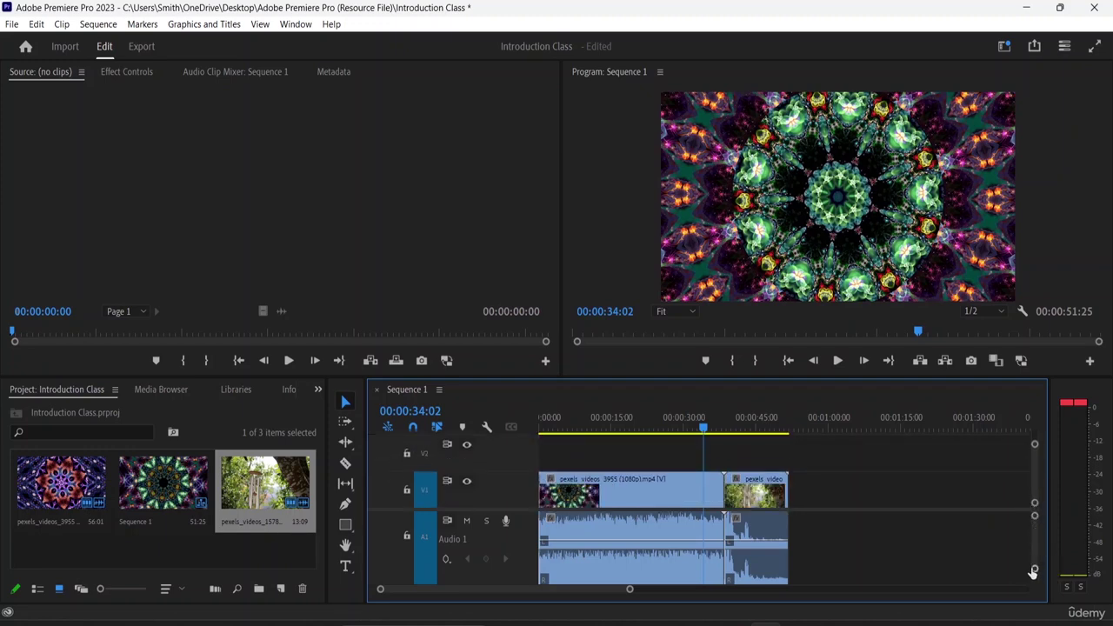
drag(1033, 572, 1034, 614)
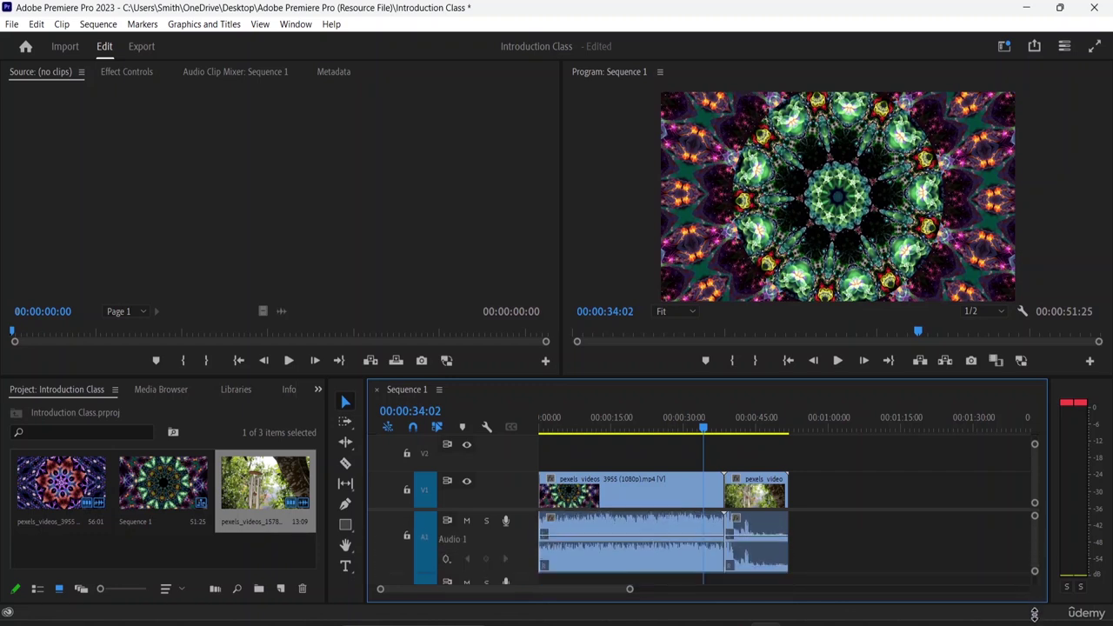
Reduce the audio track heights in Sequence 1 so that both A1 and A2 fit in the timeline
click(1093, 594)
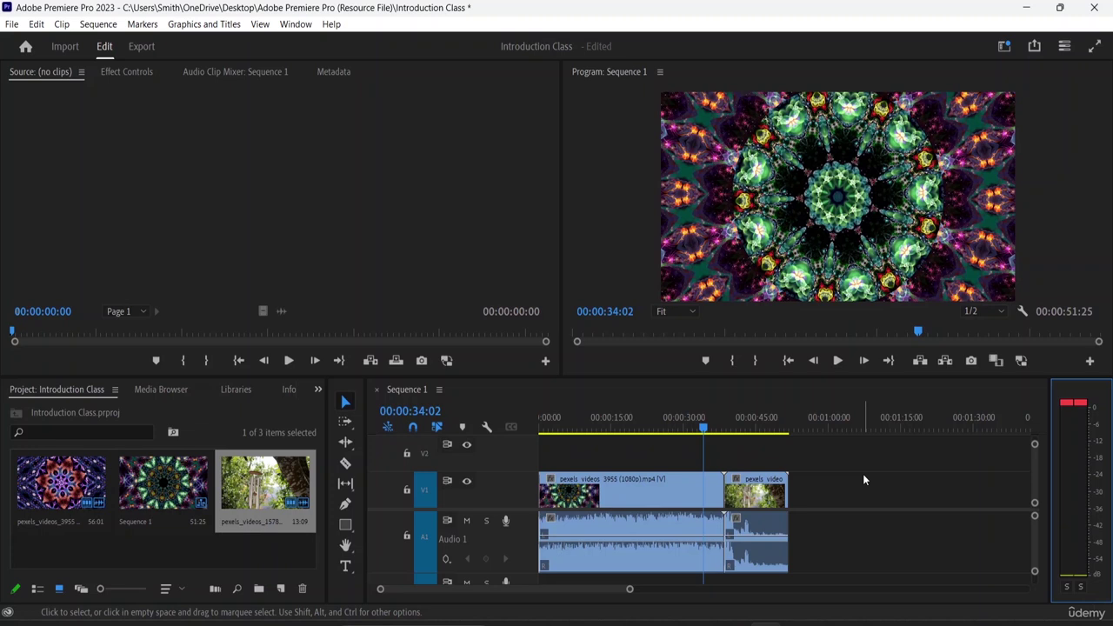
key(minus)
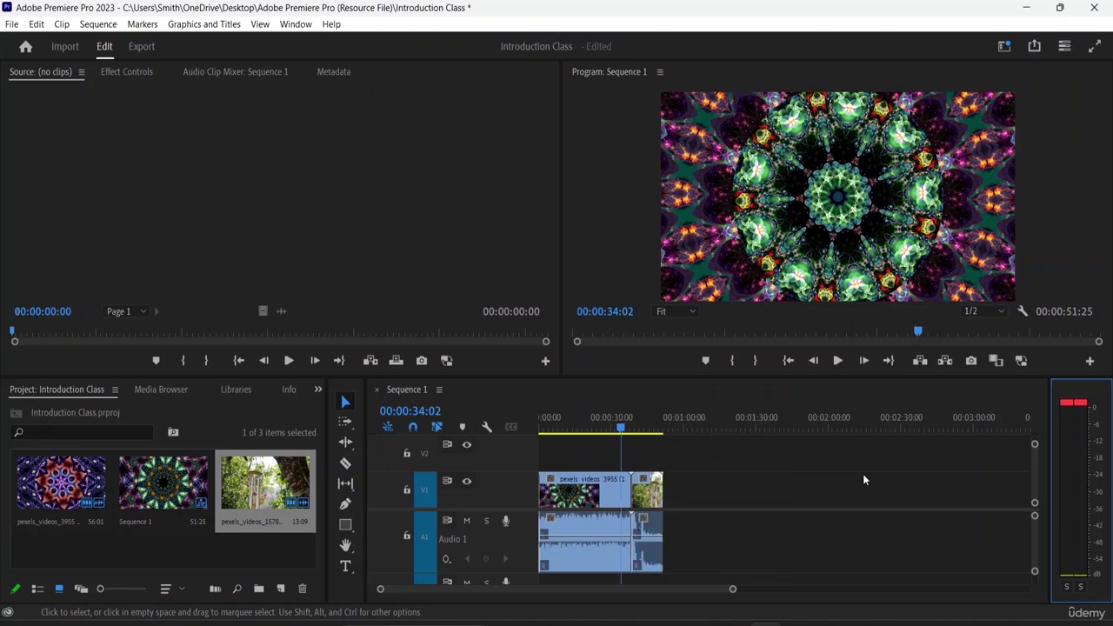
key(equal)
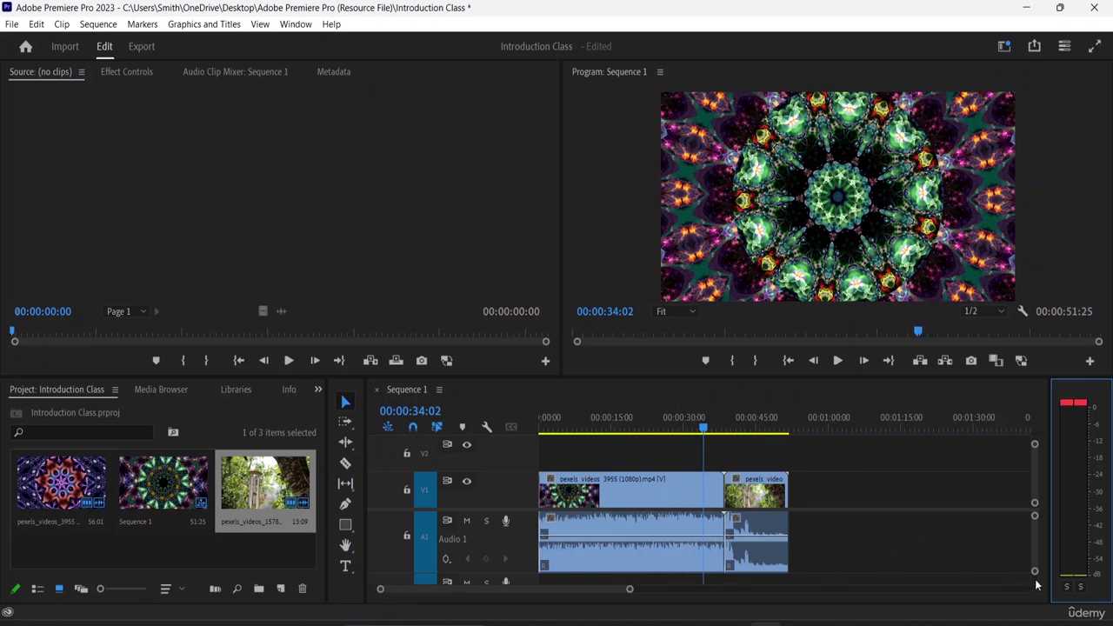
drag(1034, 572, 1039, 594)
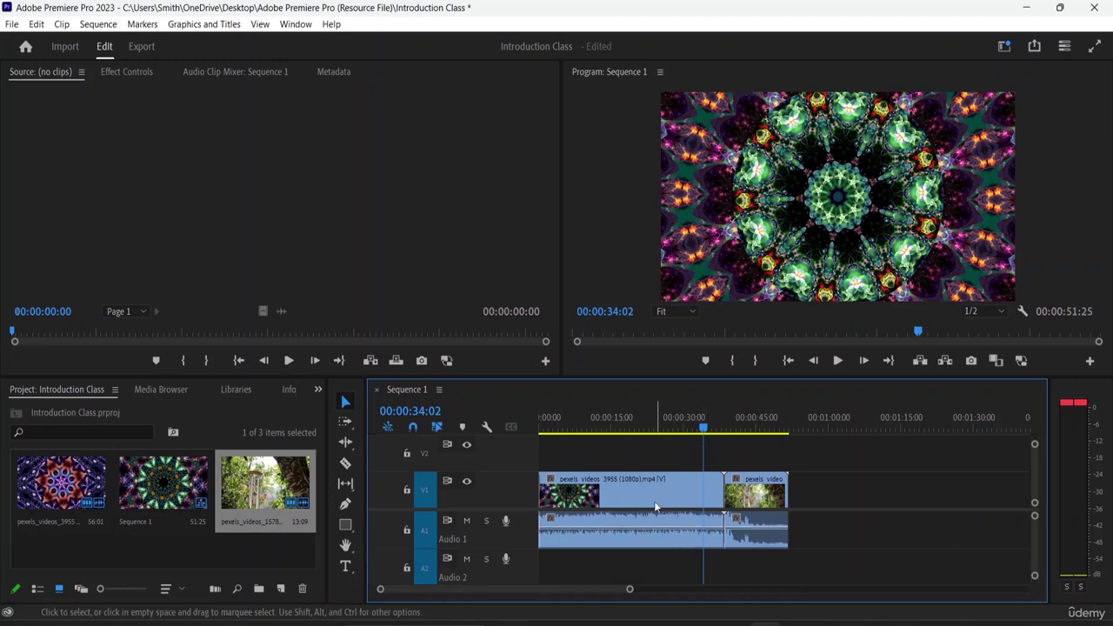
scroll(487, 544, right, 3)
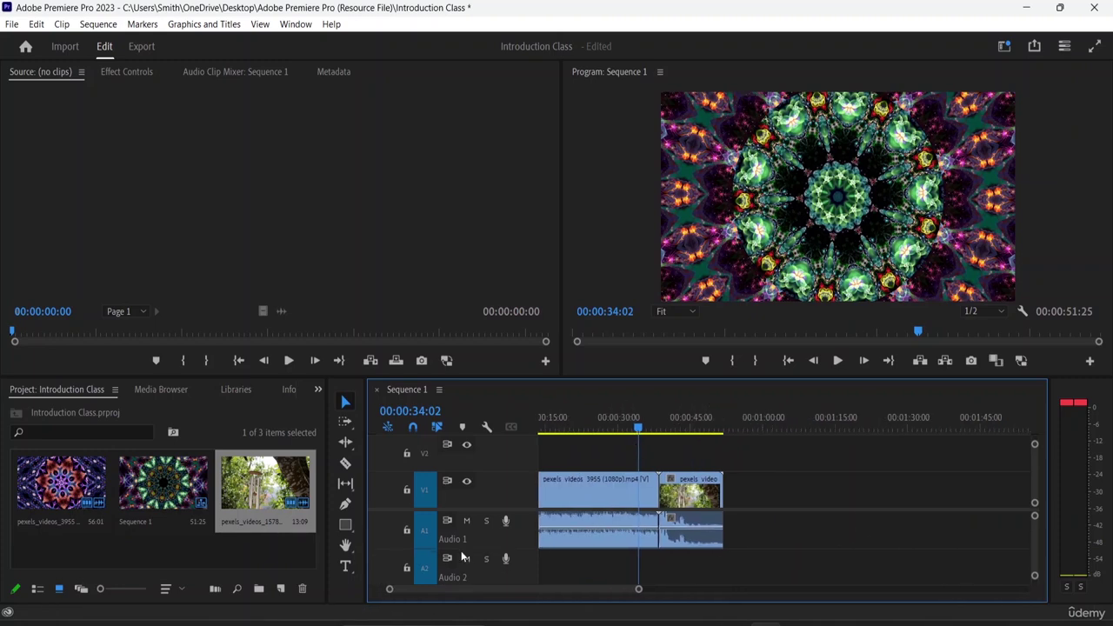
scroll(463, 556, left, 3)
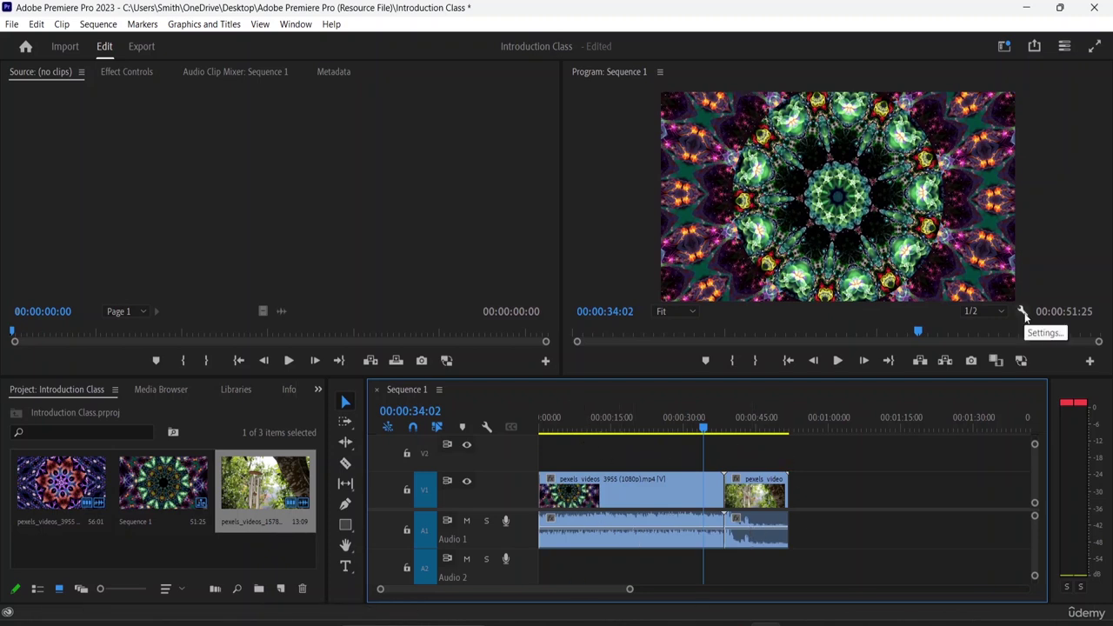
Play Sequence 1 from 00:00:34:02 across the join into the pexels_videos_1578318 clip and stop at 00:00:39:11
click(626, 80)
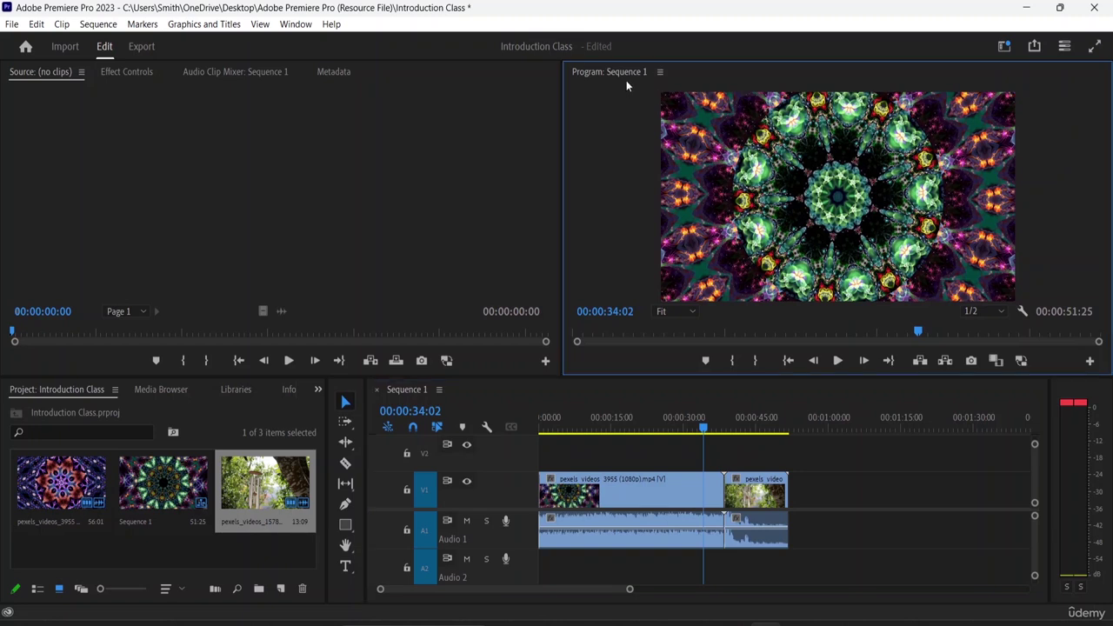
click(838, 364)
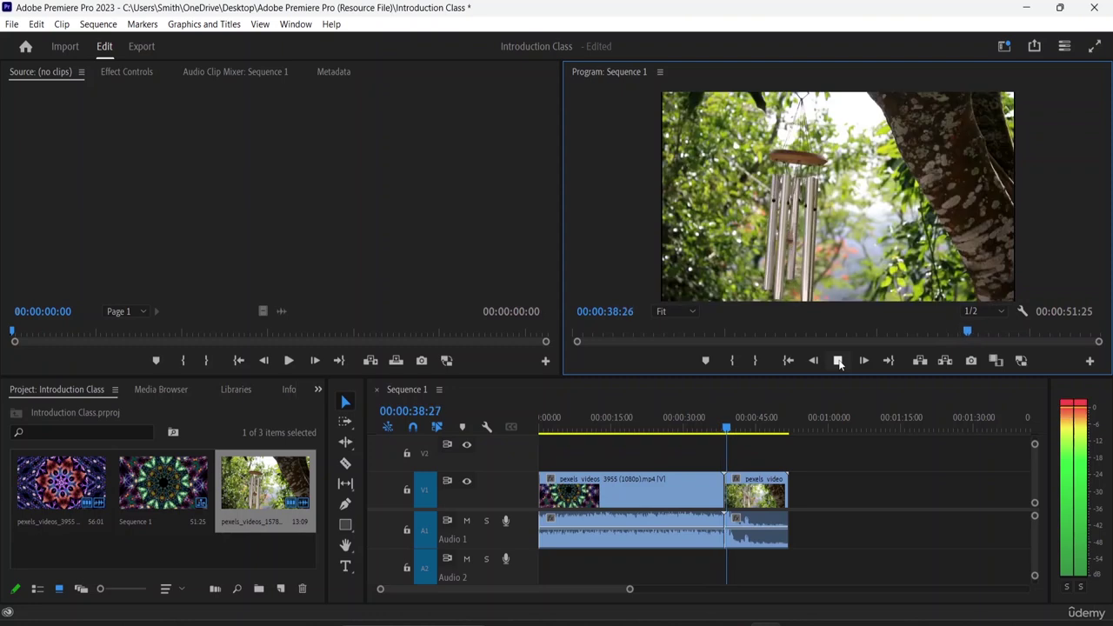
click(840, 362)
Step the playhead back one frame at a time to 00:00:39:01
click(814, 362)
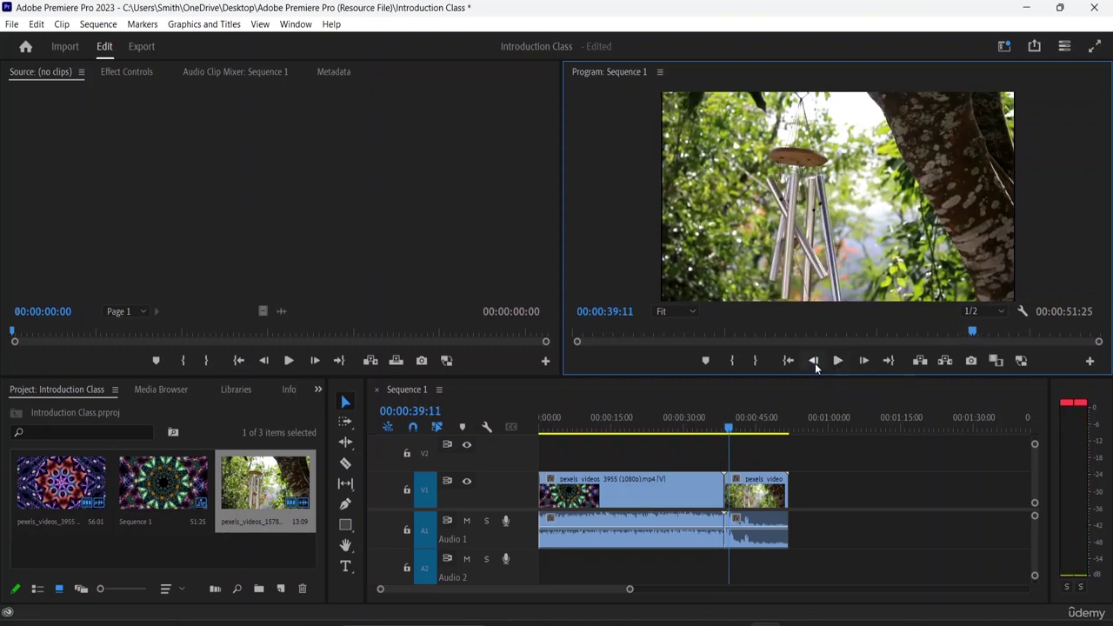
click(814, 361)
click(814, 362)
click(814, 362)
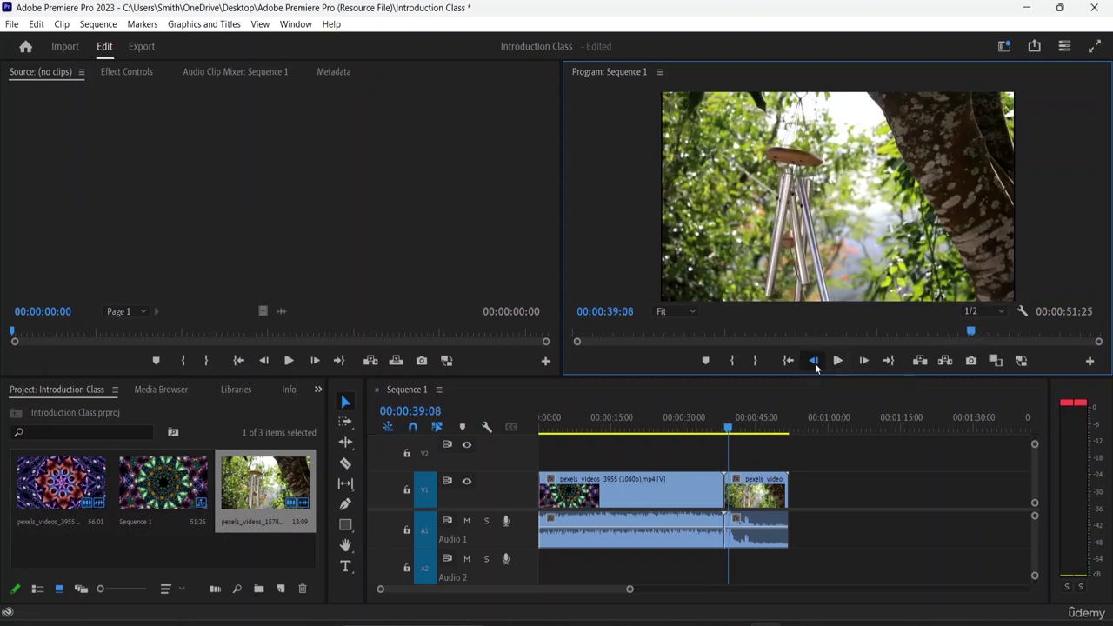
click(814, 362)
click(814, 362)
click(814, 362)
click(814, 362)
click(814, 362)
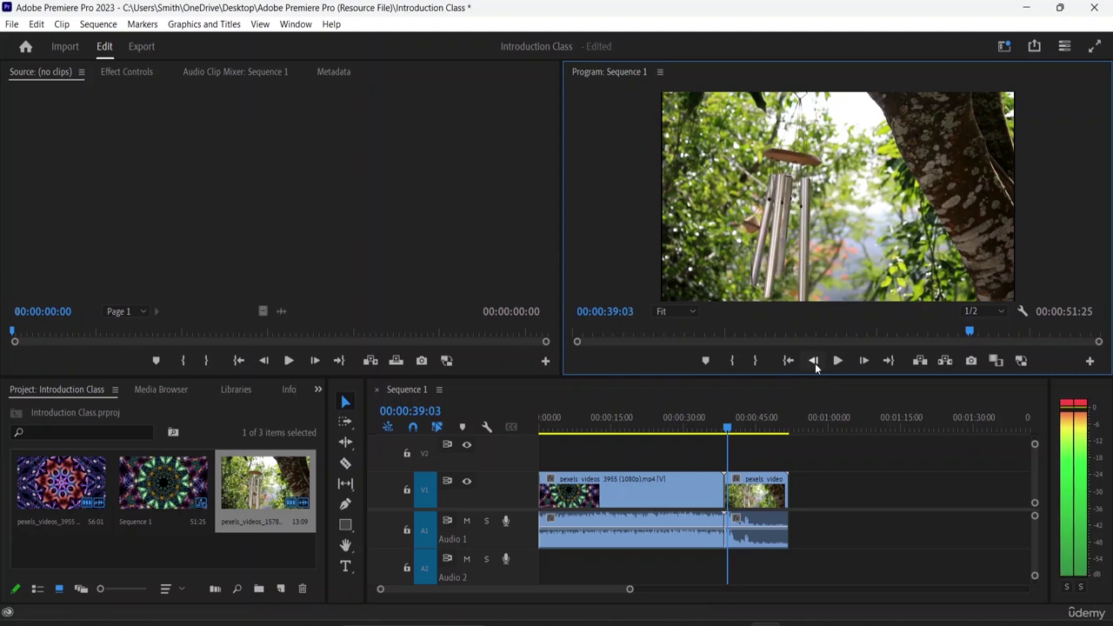
click(814, 362)
click(814, 362)
Review the Program monitor's zoom levels and playback resolutions, keeping Fit and 1/2
click(689, 311)
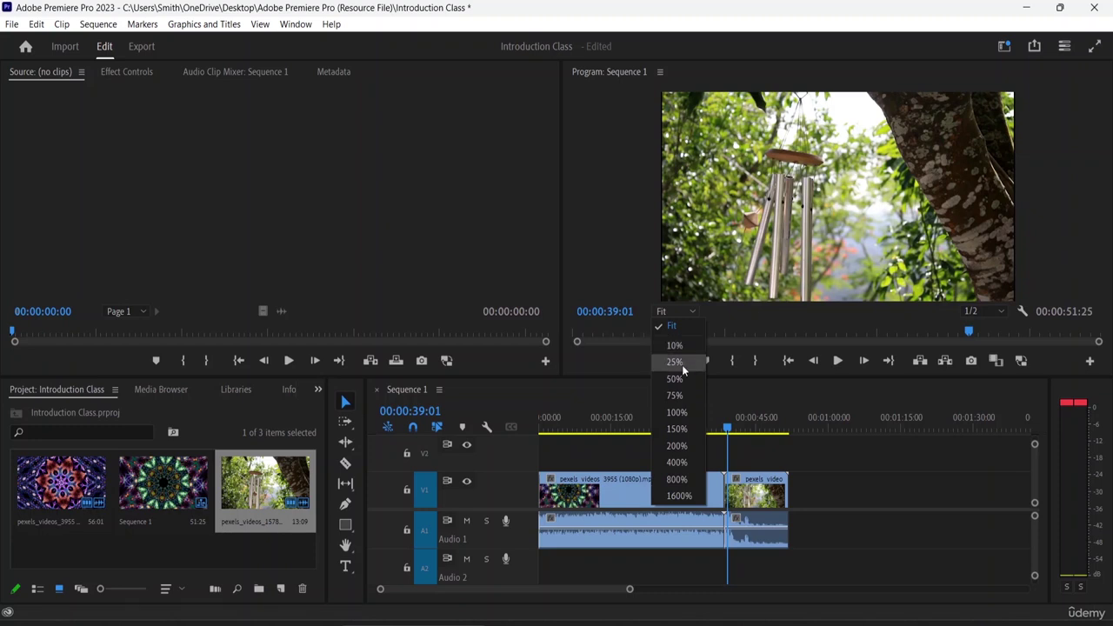
click(678, 326)
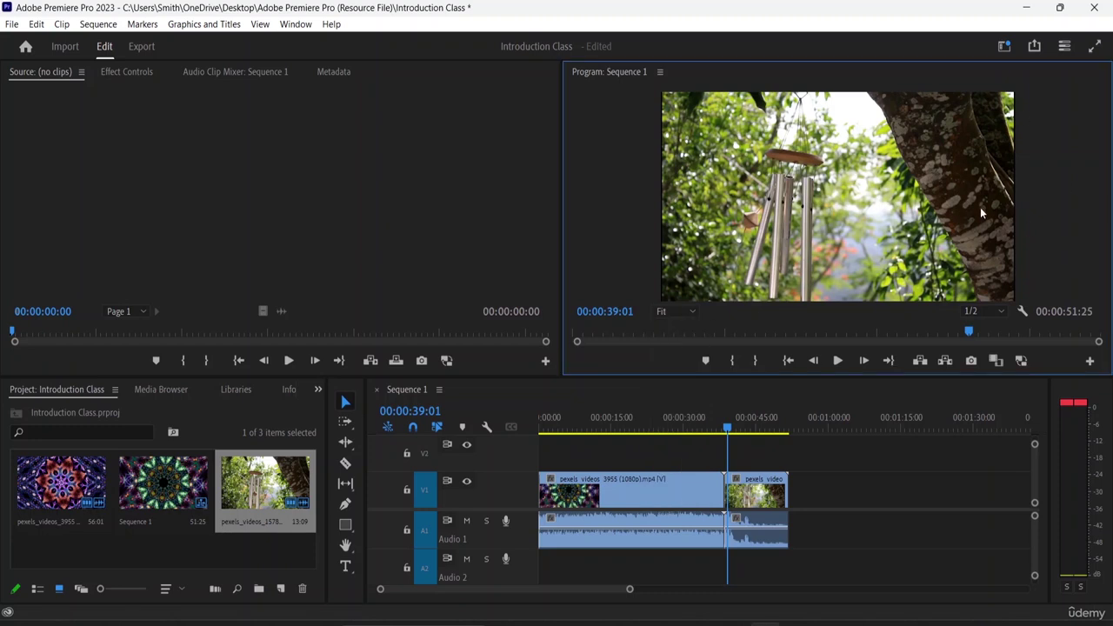
click(1001, 311)
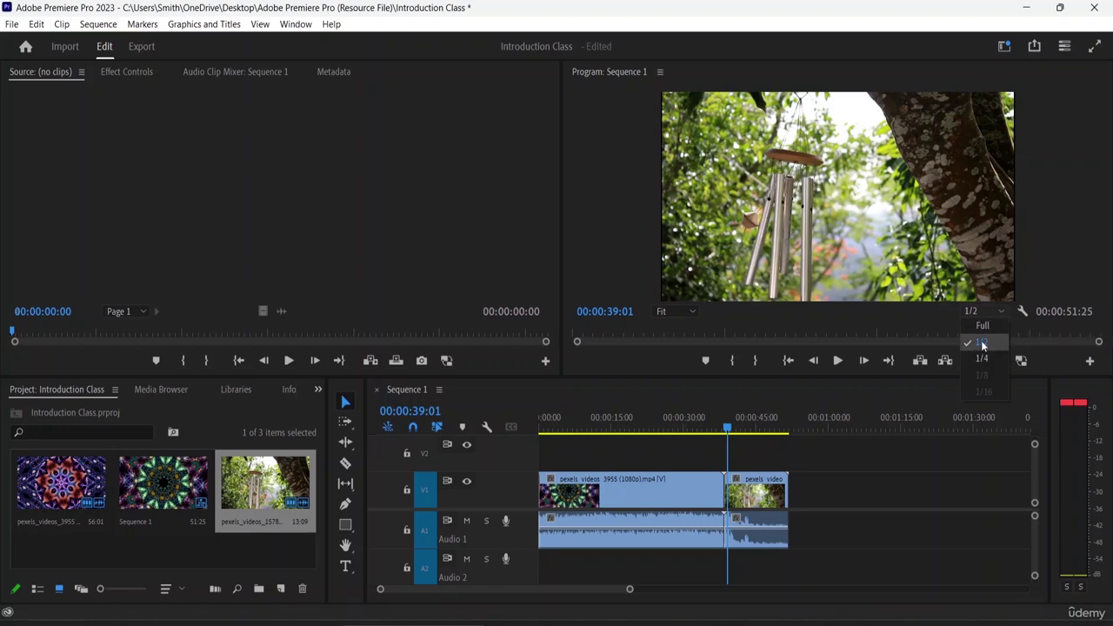
click(997, 318)
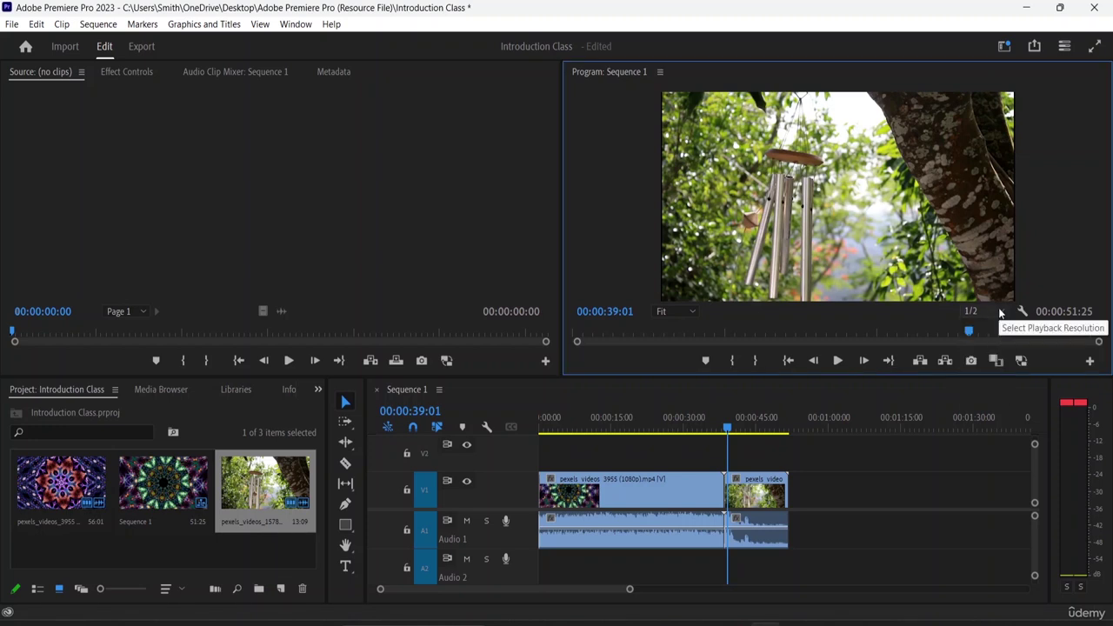